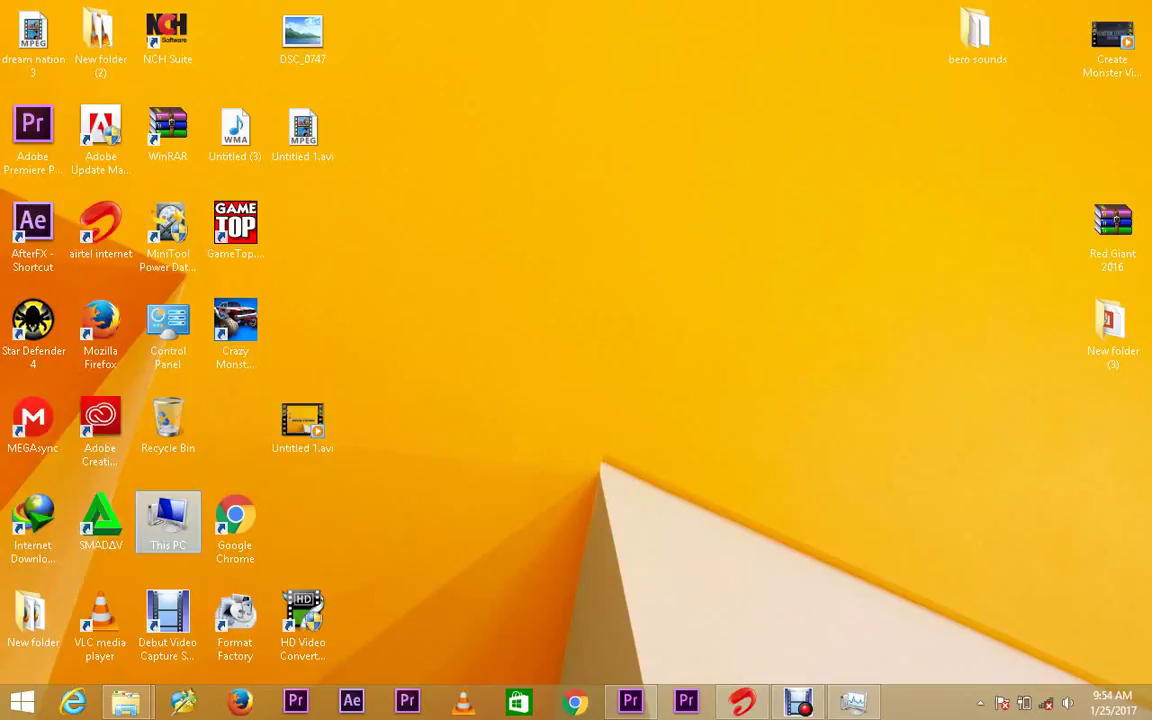
Open the TwixtorAE folder inside BeroEd\ADOBE on the BERO FILM (D:) drive.
double_click(168, 520)
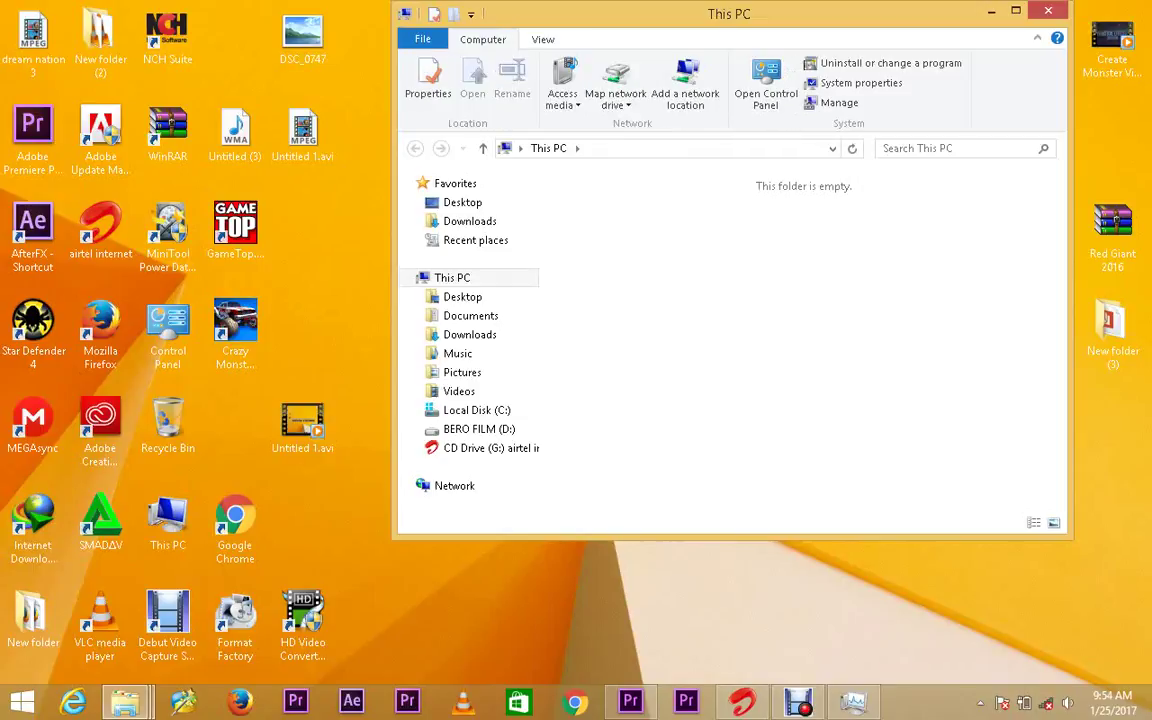
click(894, 394)
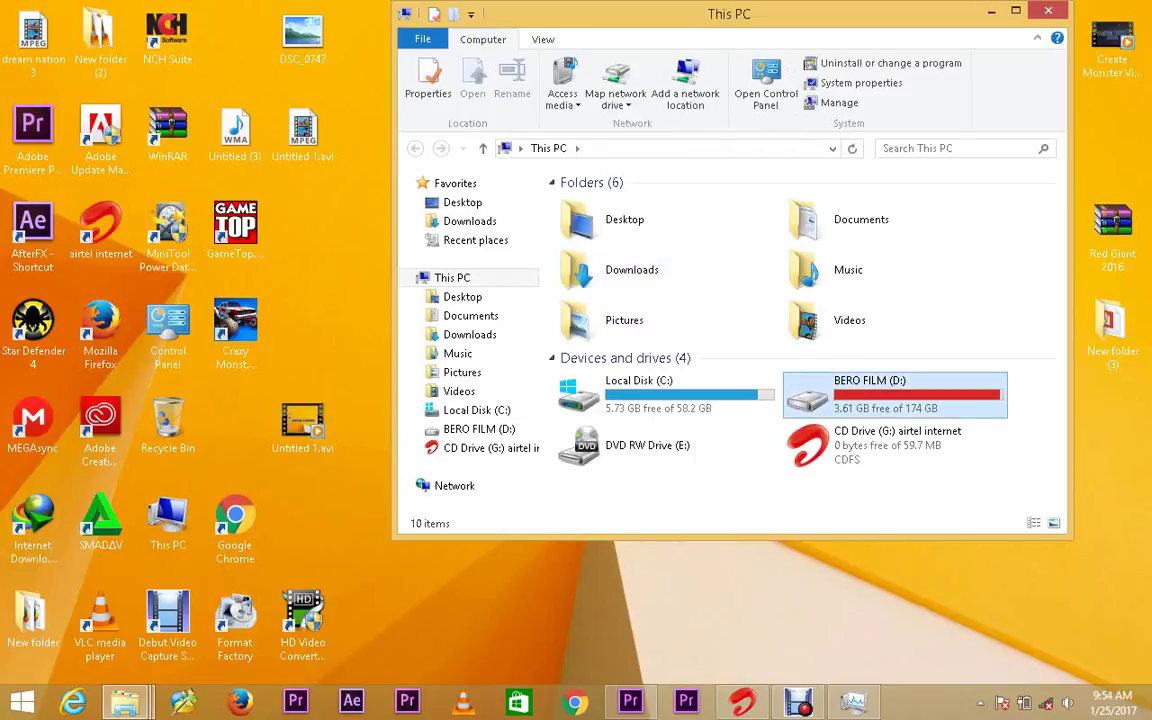
double_click(870, 400)
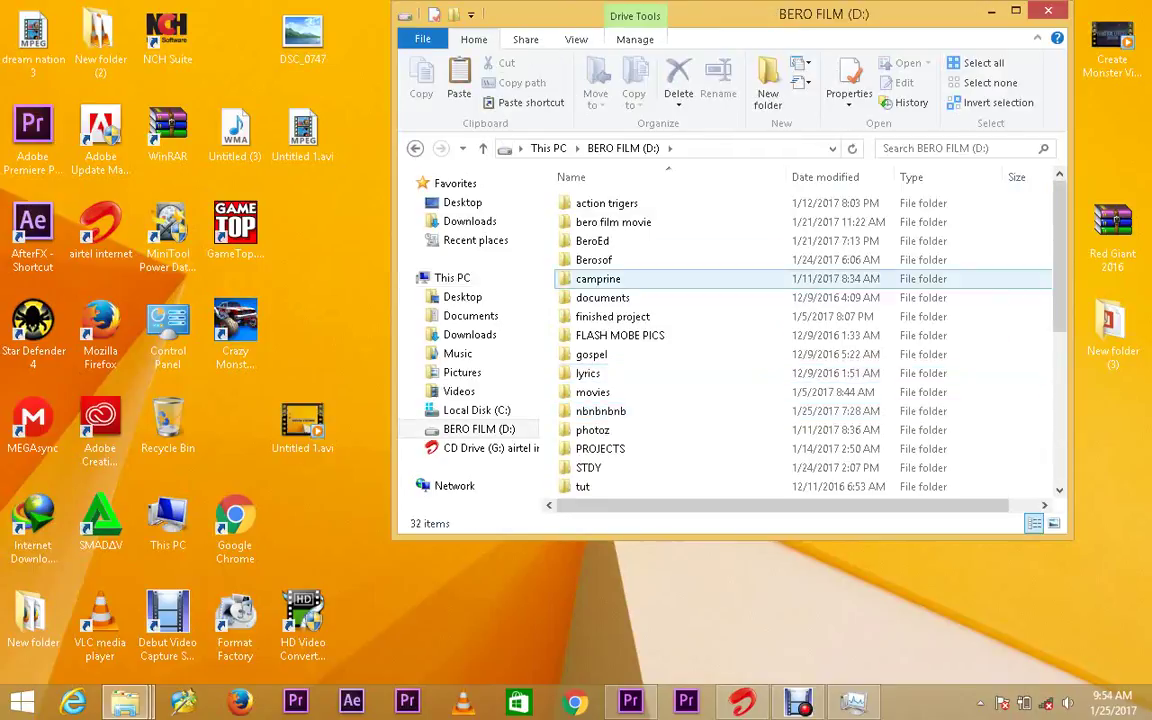
click(592, 241)
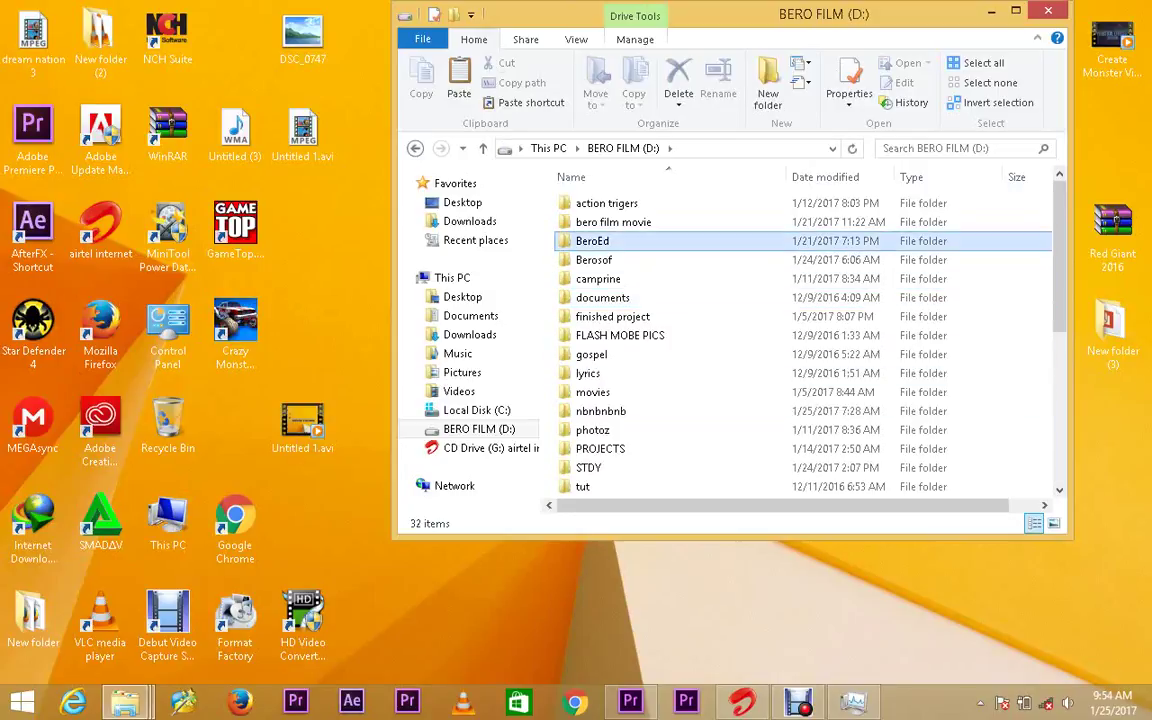
double_click(592, 241)
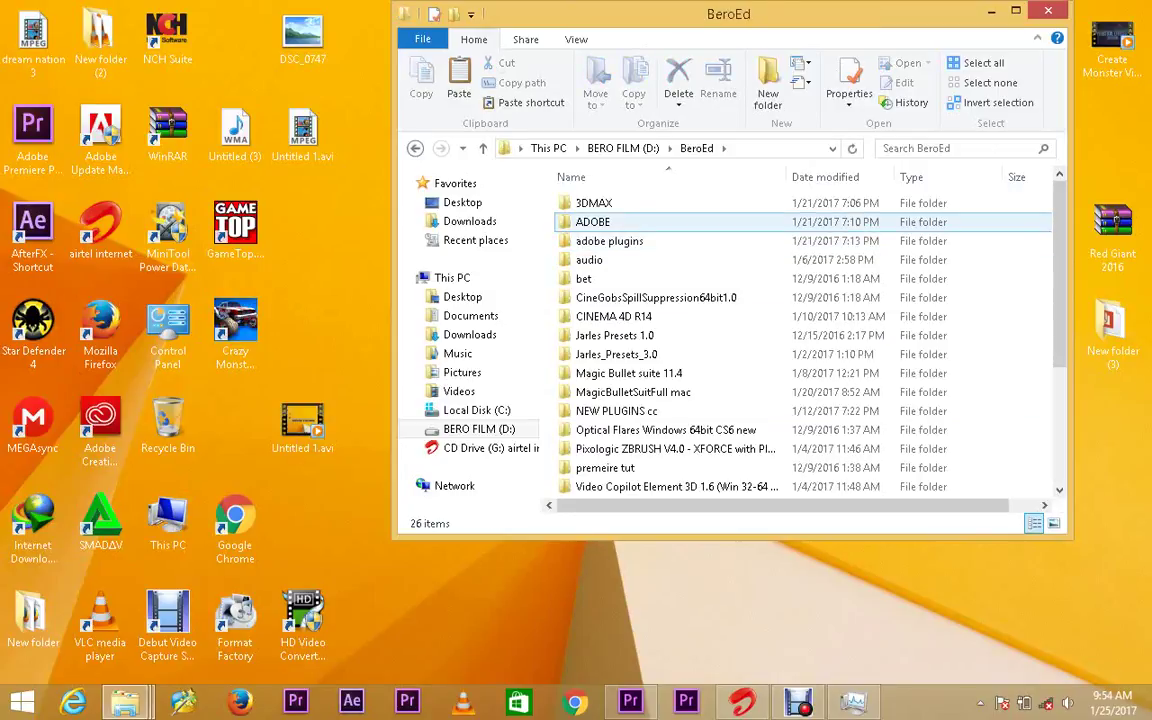
double_click(592, 221)
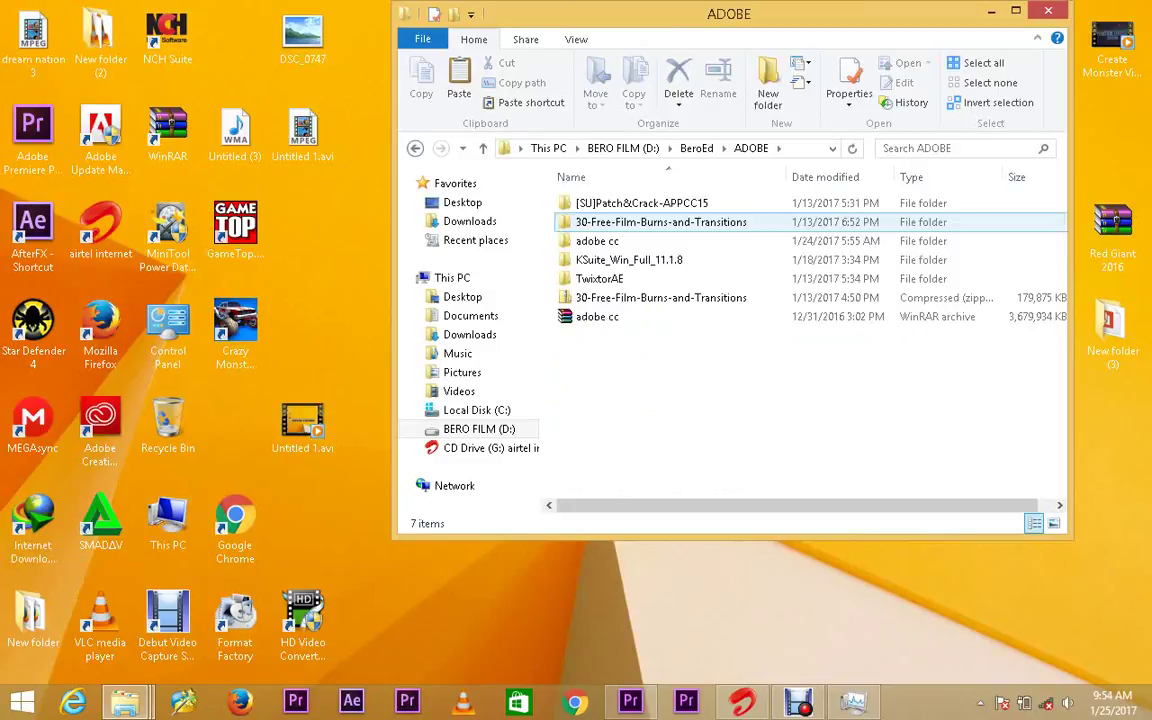
double_click(600, 278)
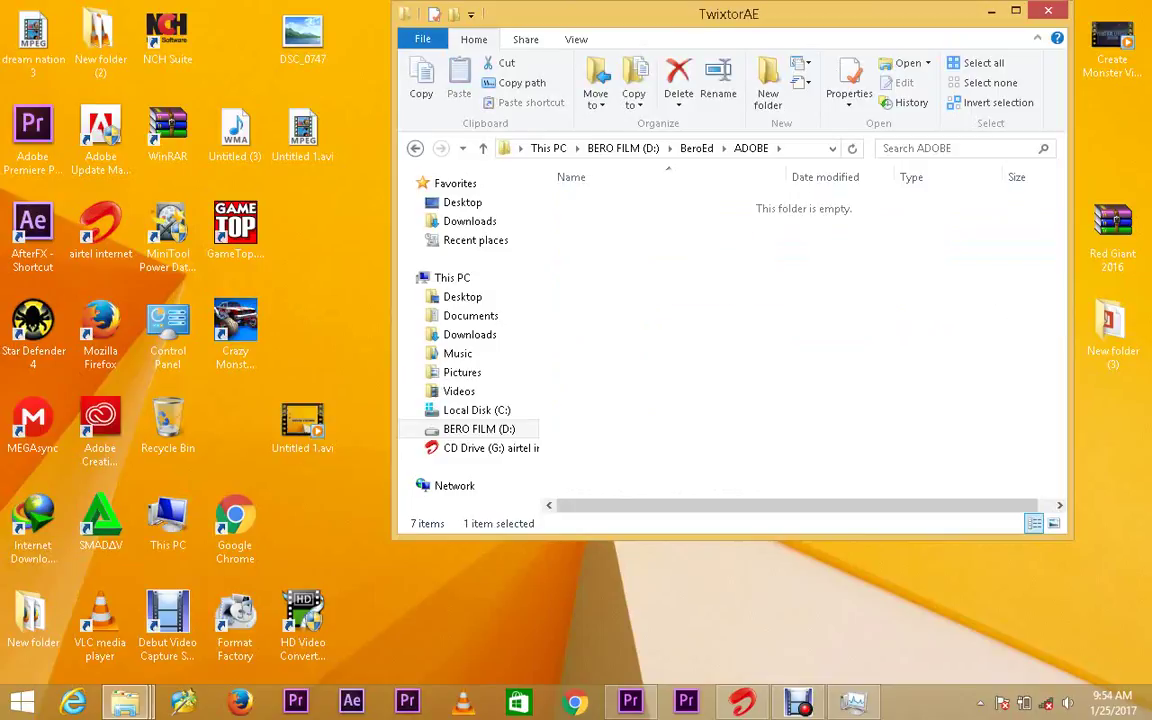
Run Twixtor5.15AEInstall, accepting the license, the Adobe CS6, CS5.5 and CS5 hosts and c:\ as the manual directory.
click(622, 222)
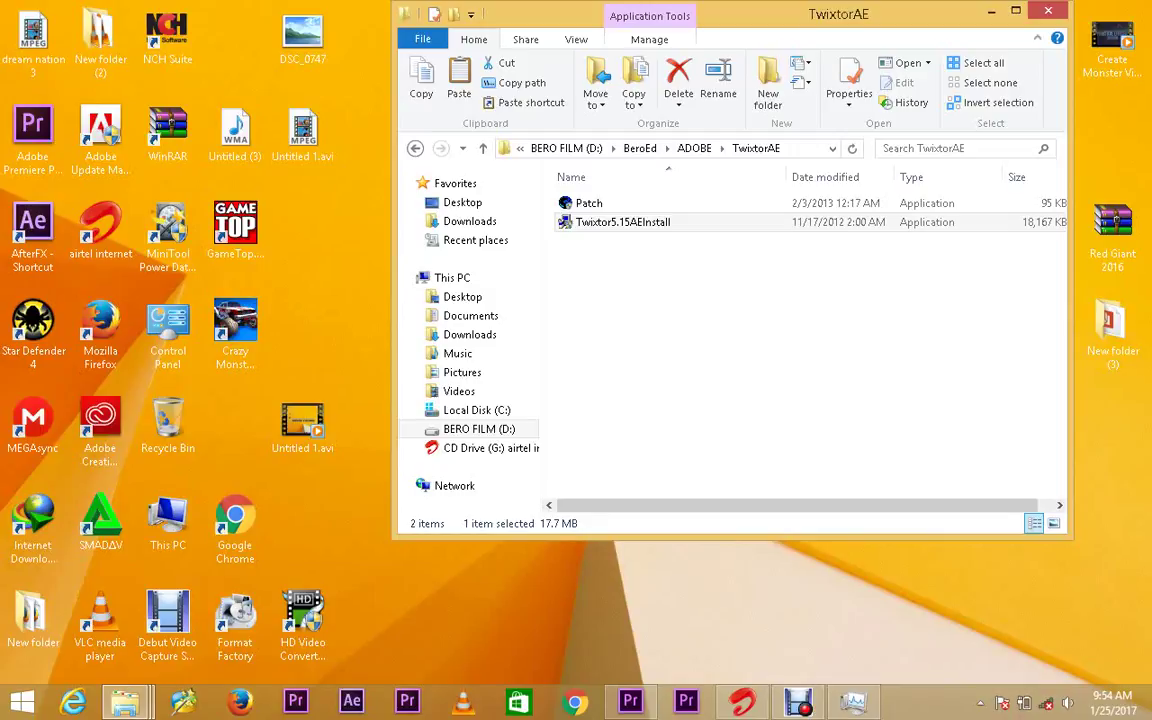
key(Return)
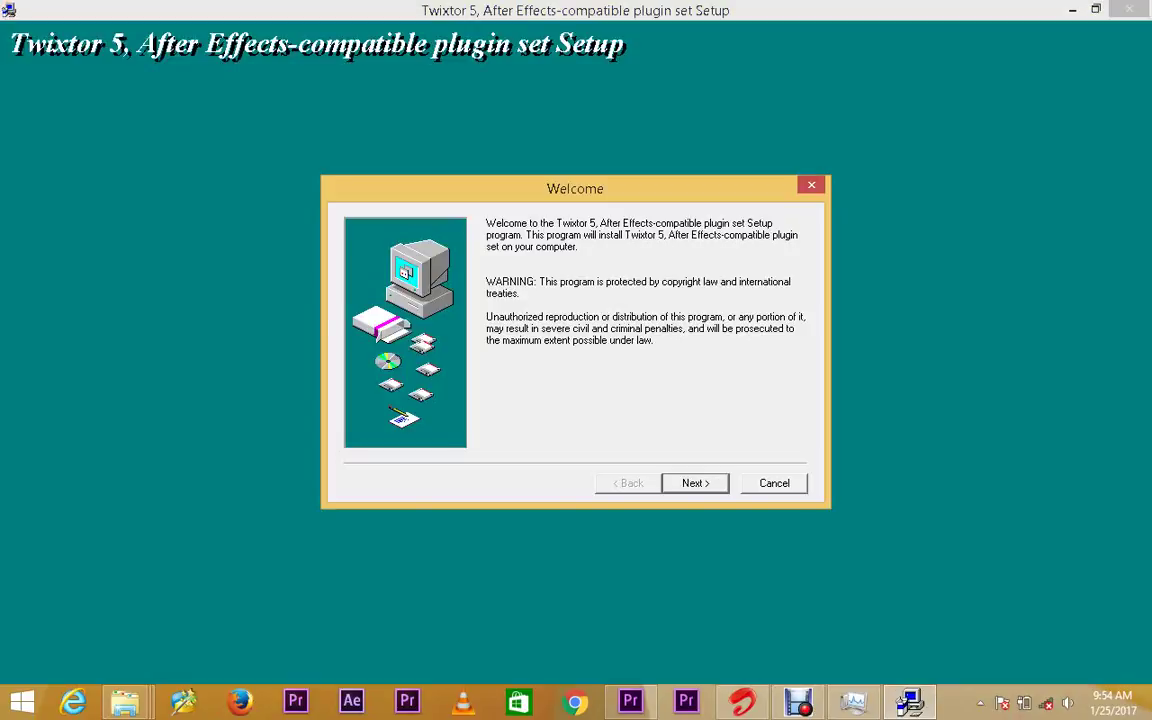
key(Return)
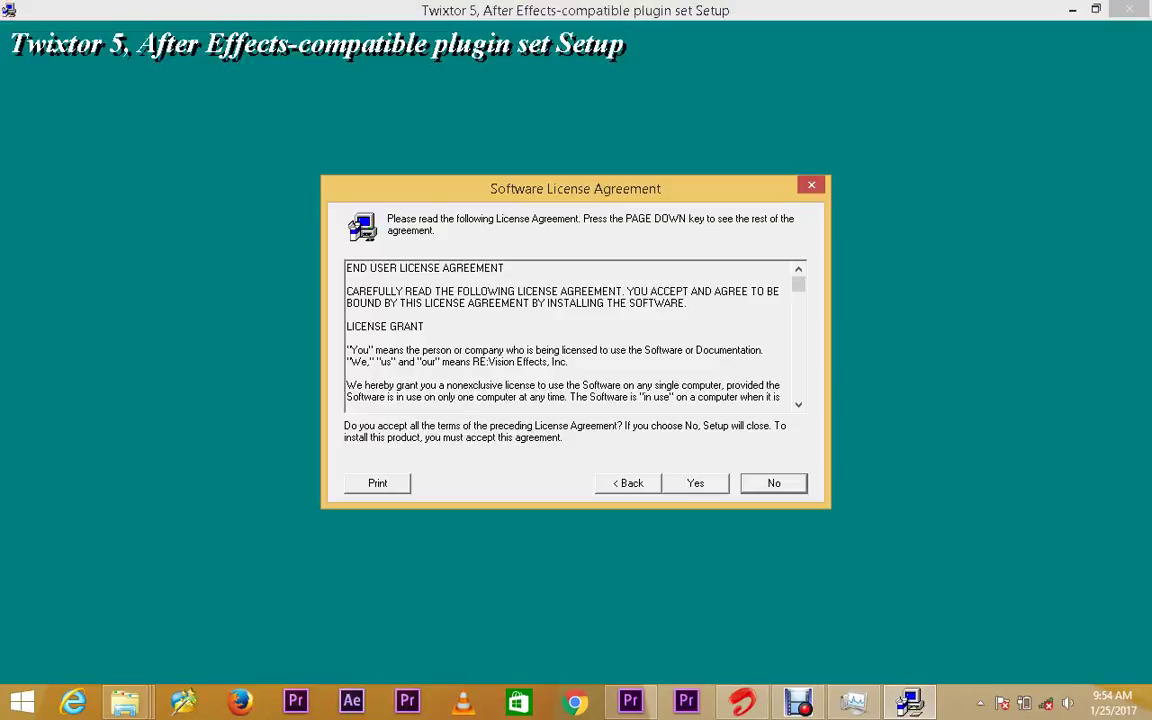
key(Return)
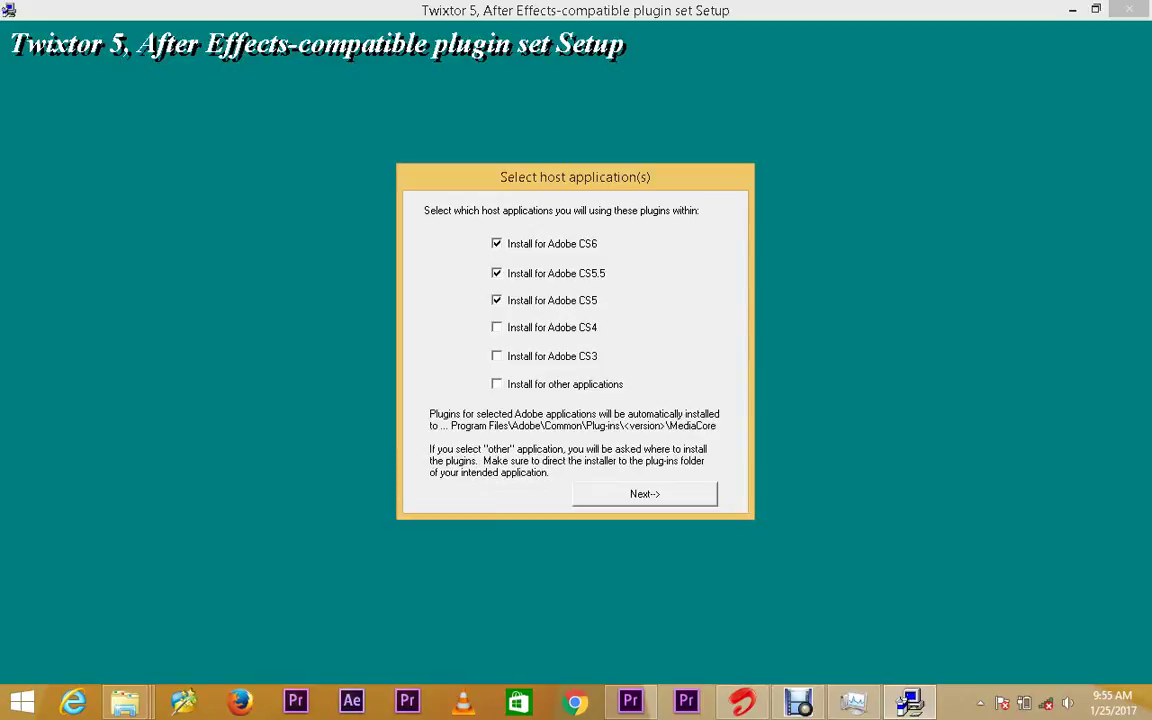
click(644, 494)
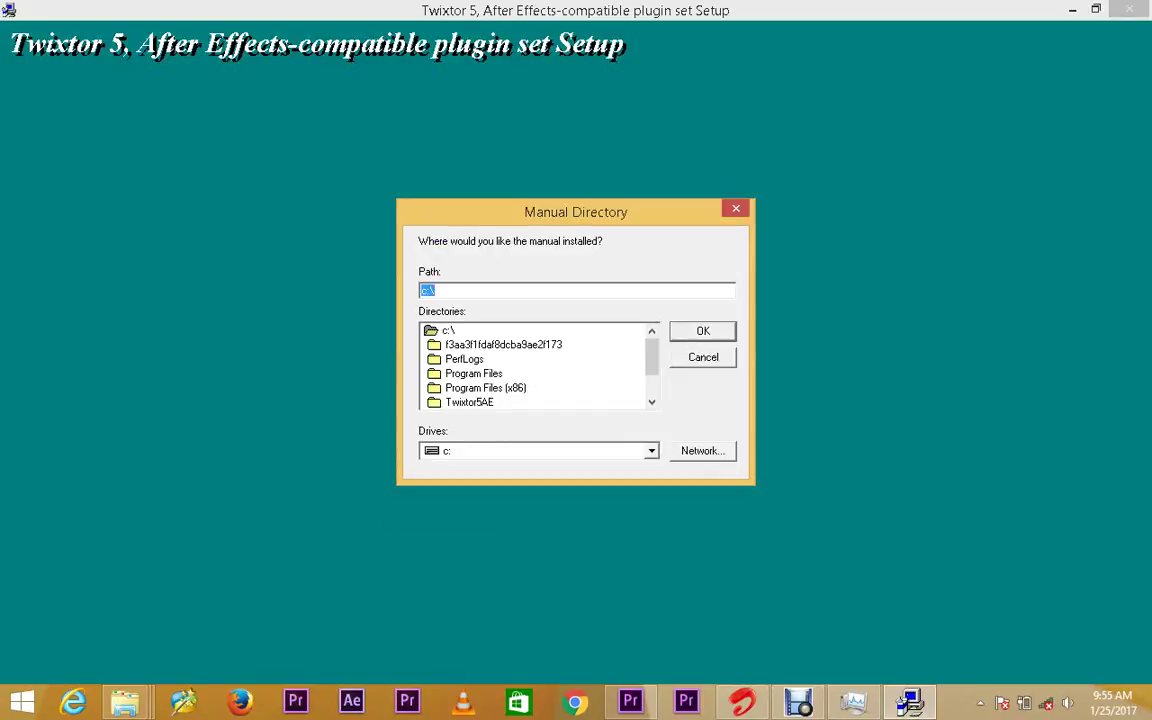
key(Return)
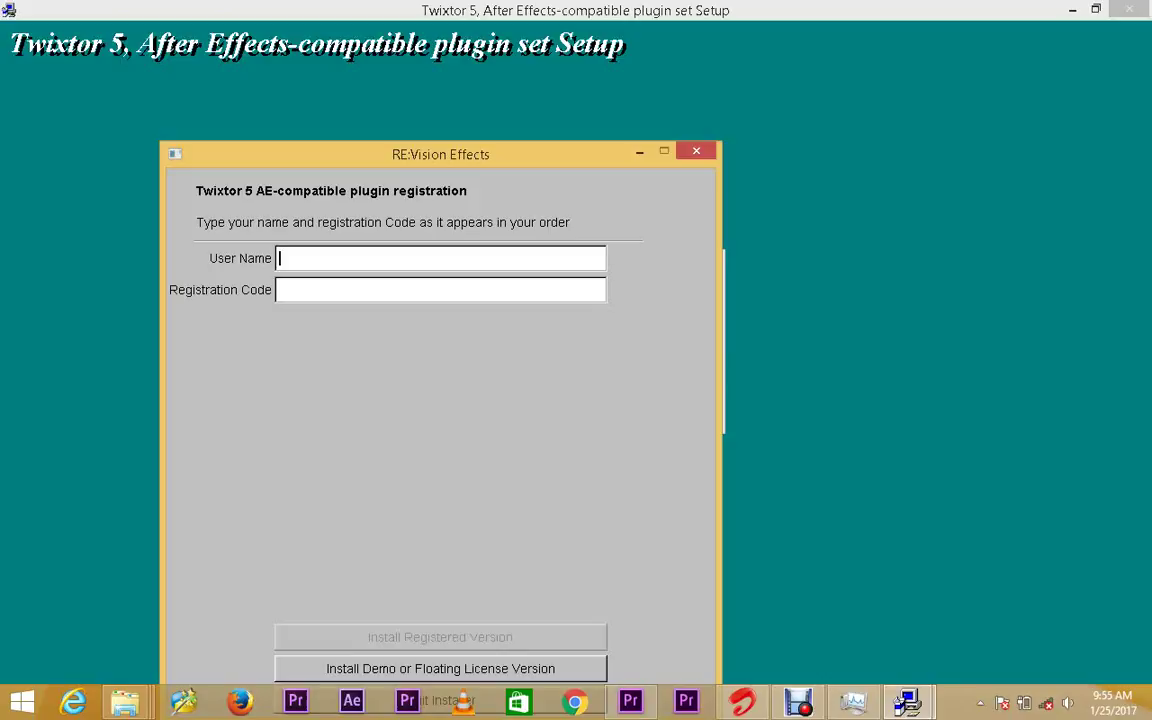
Run Patch from the TwixtorAE folder on C:\Program Files\Adobe\Common, exit it and return to the registration window.
drag(440, 154, 460, 84)
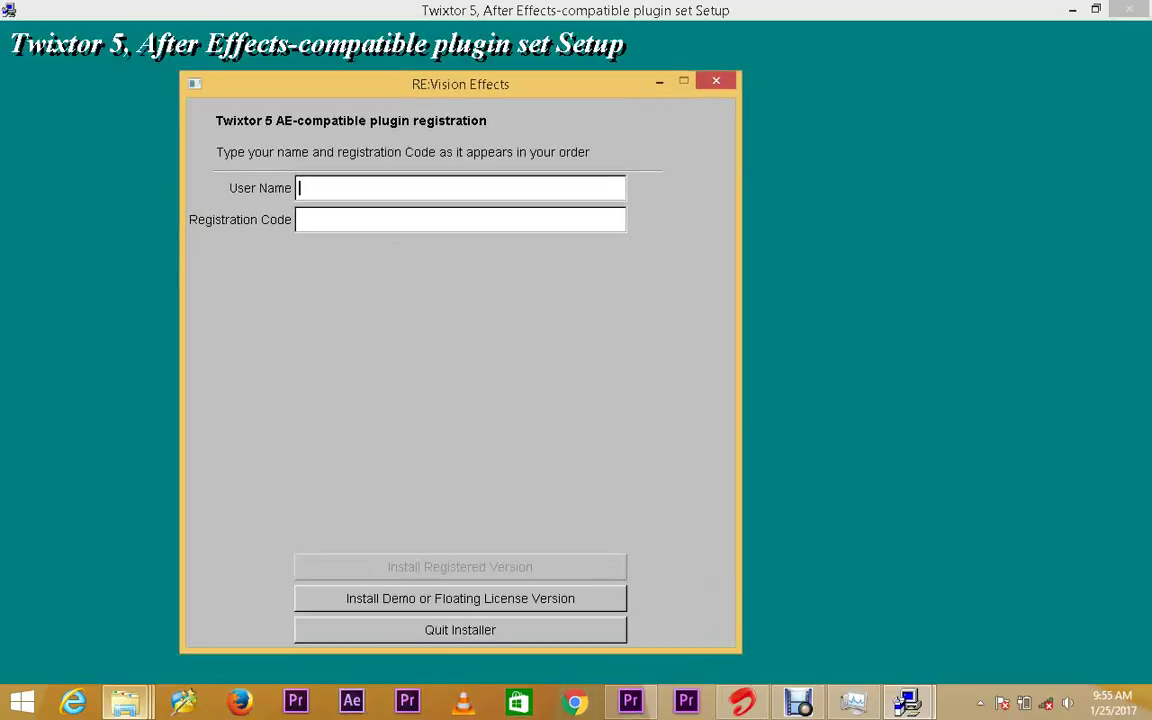
click(124, 703)
click(507, 600)
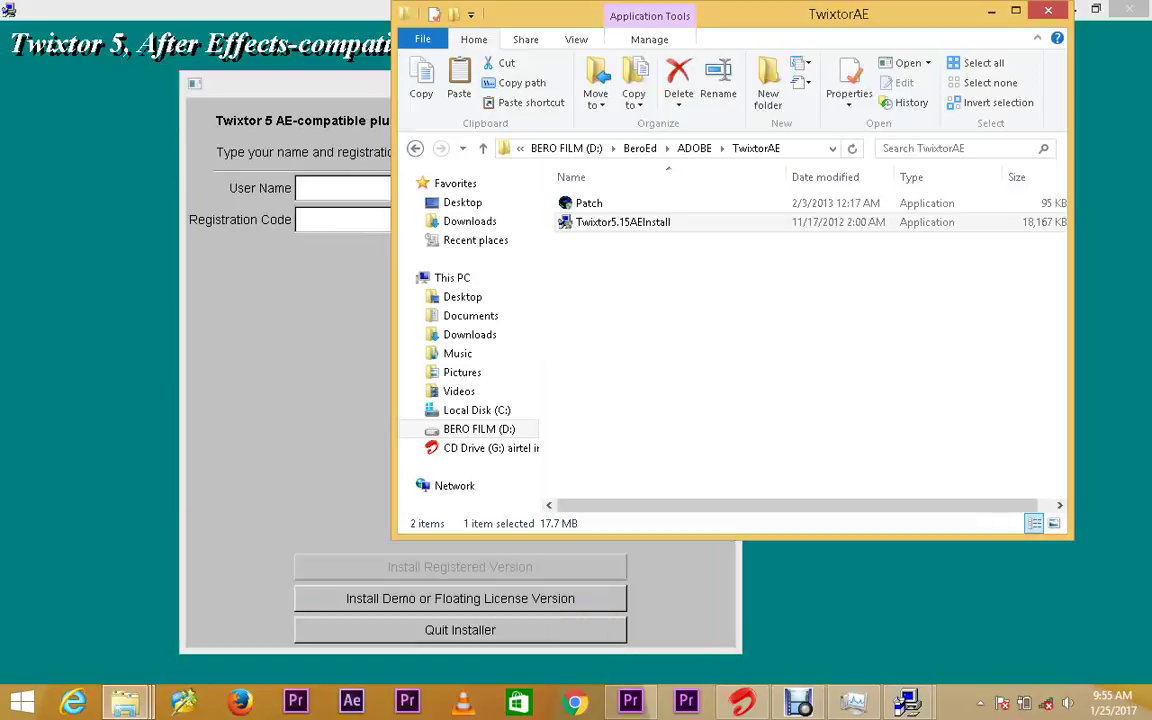
double_click(589, 203)
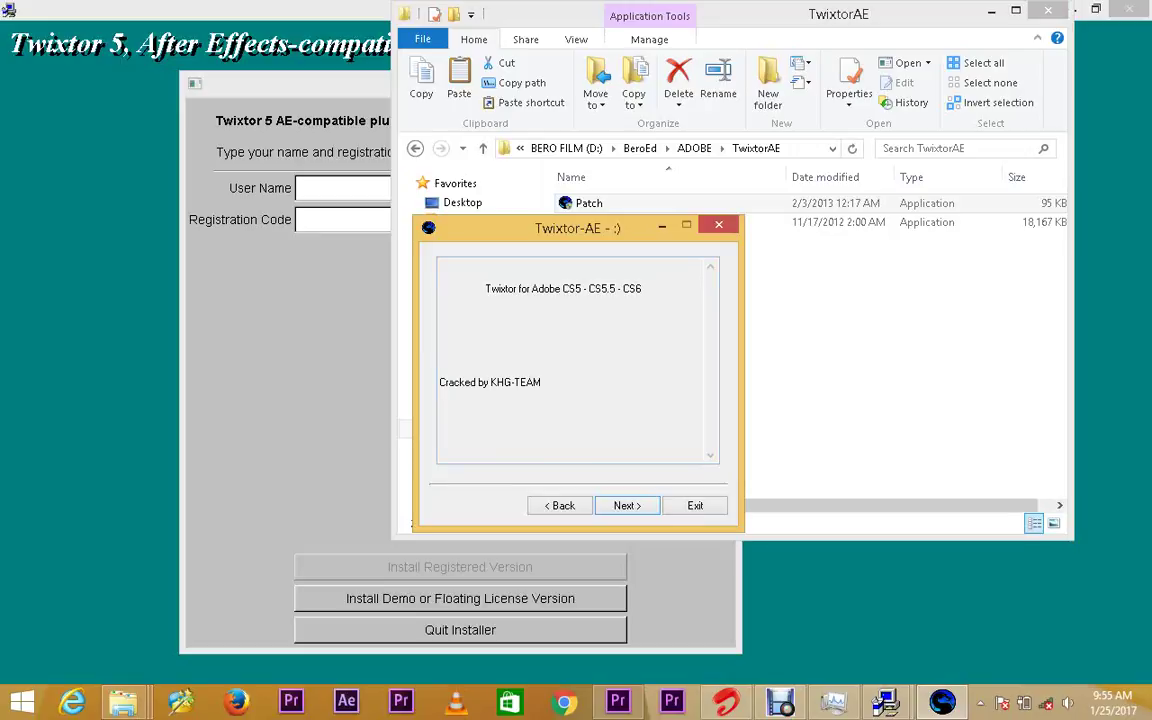
drag(578, 228, 674, 213)
click(723, 490)
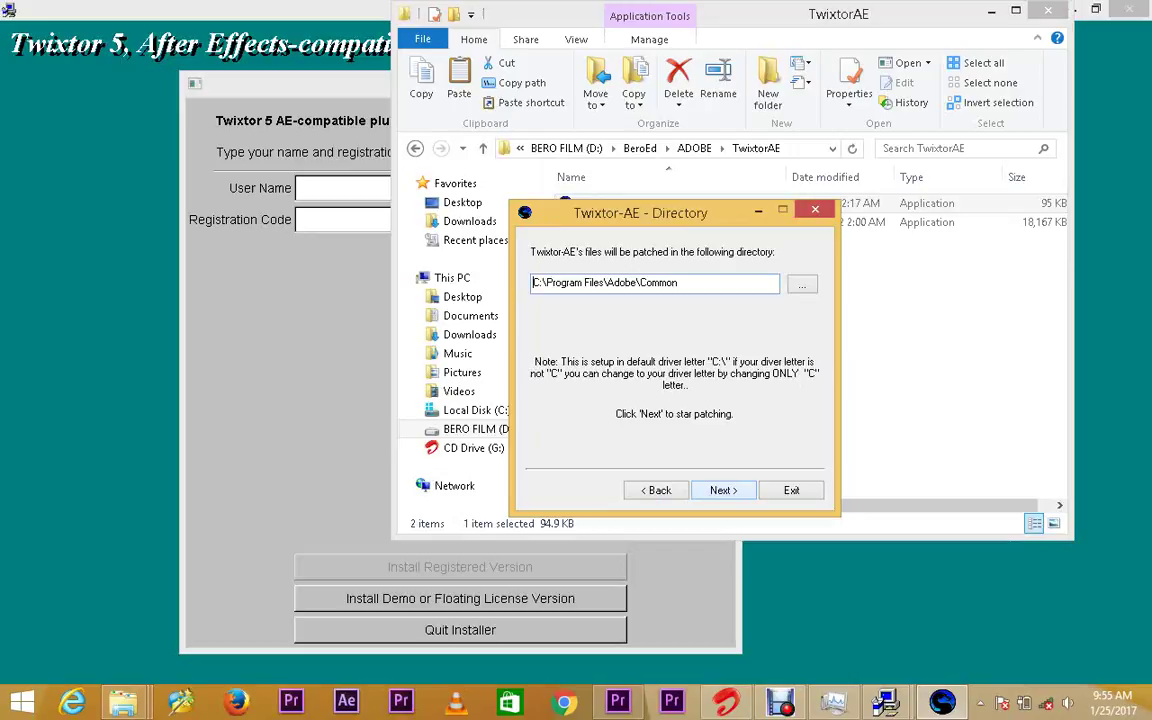
click(723, 490)
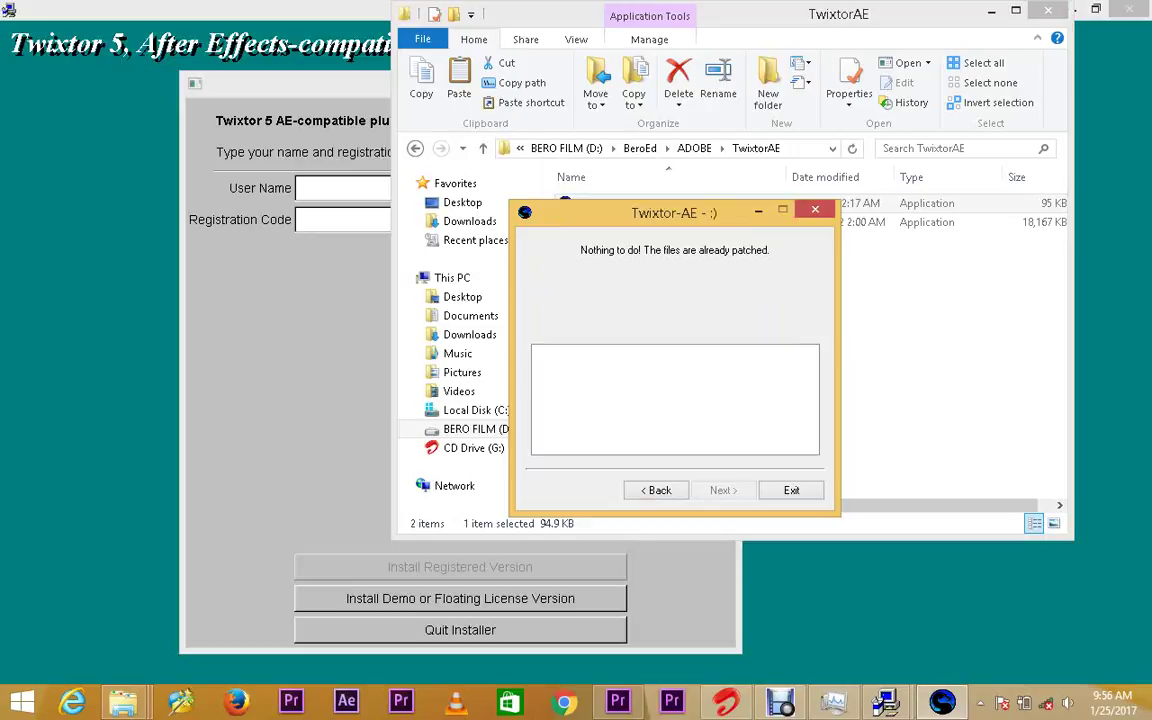
click(791, 490)
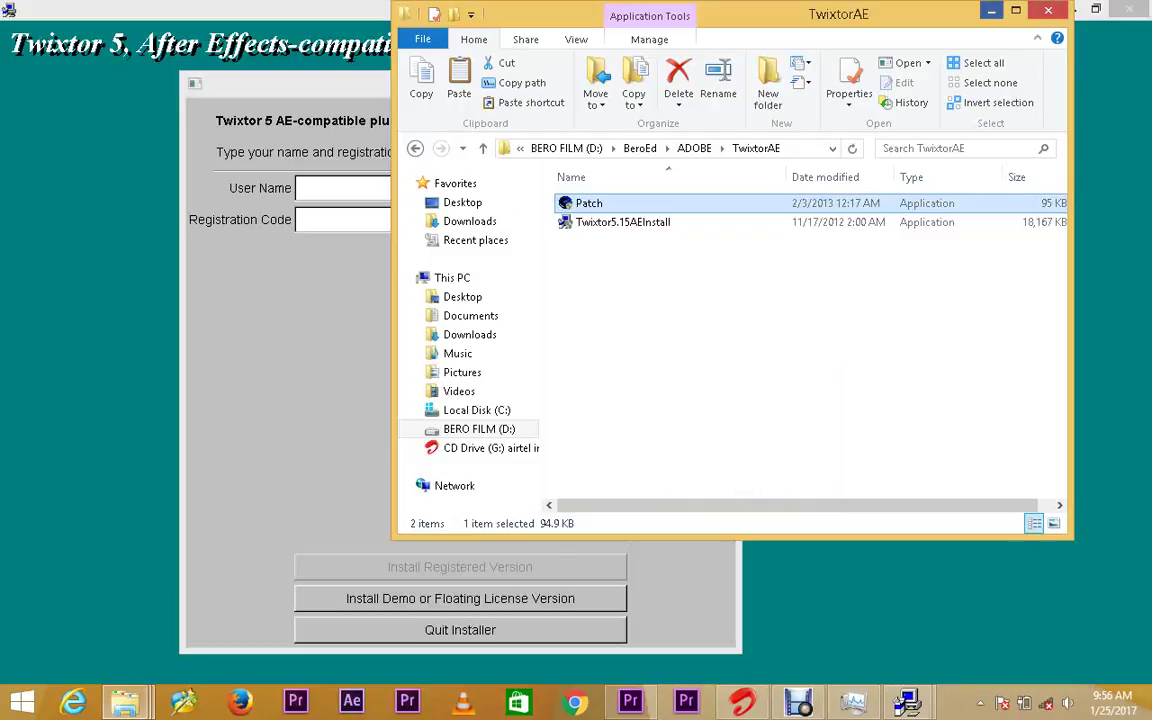
click(991, 12)
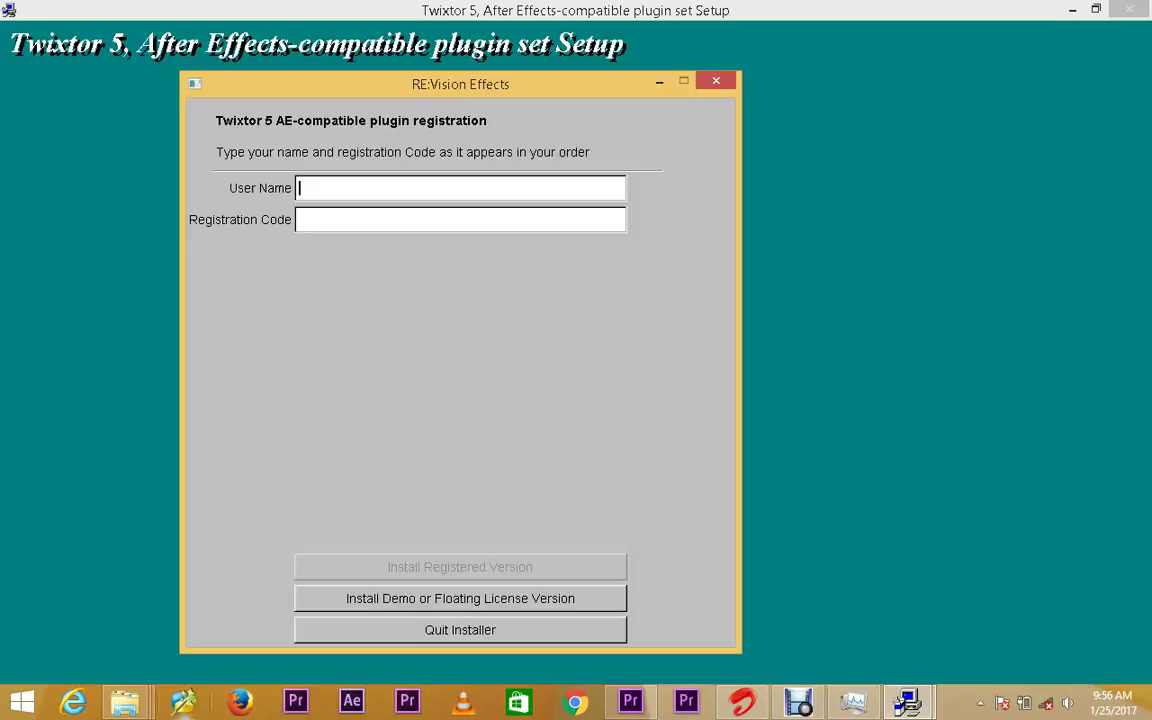
click(125, 703)
click(507, 605)
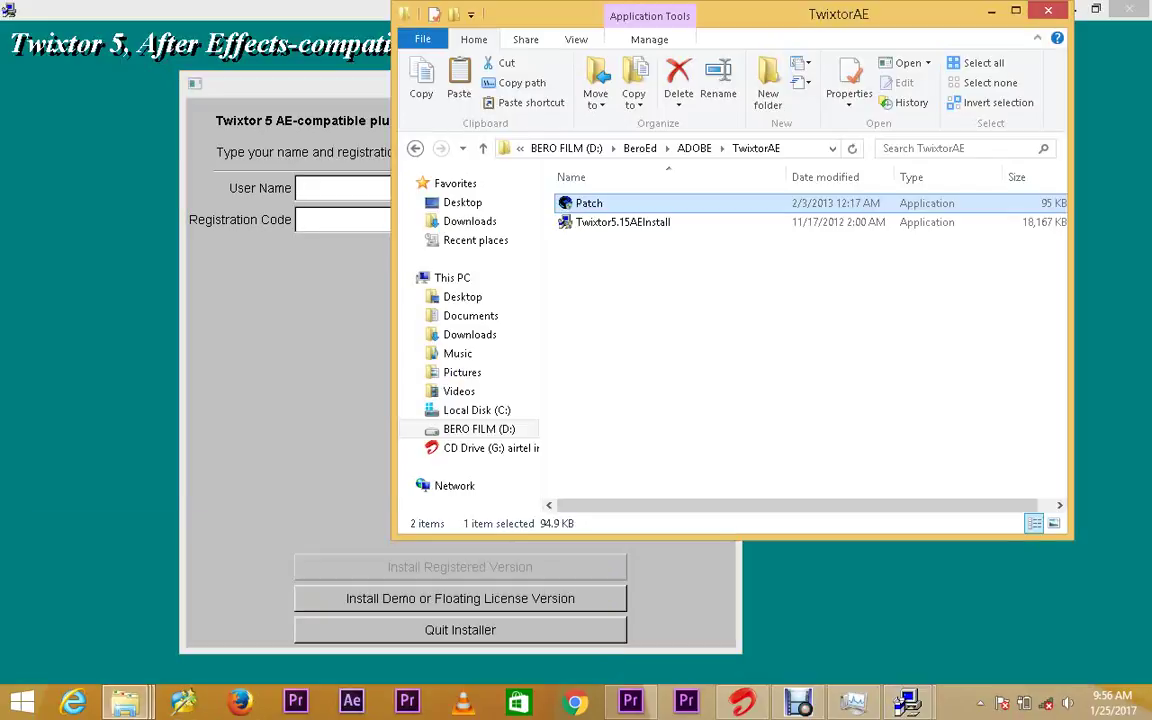
click(991, 11)
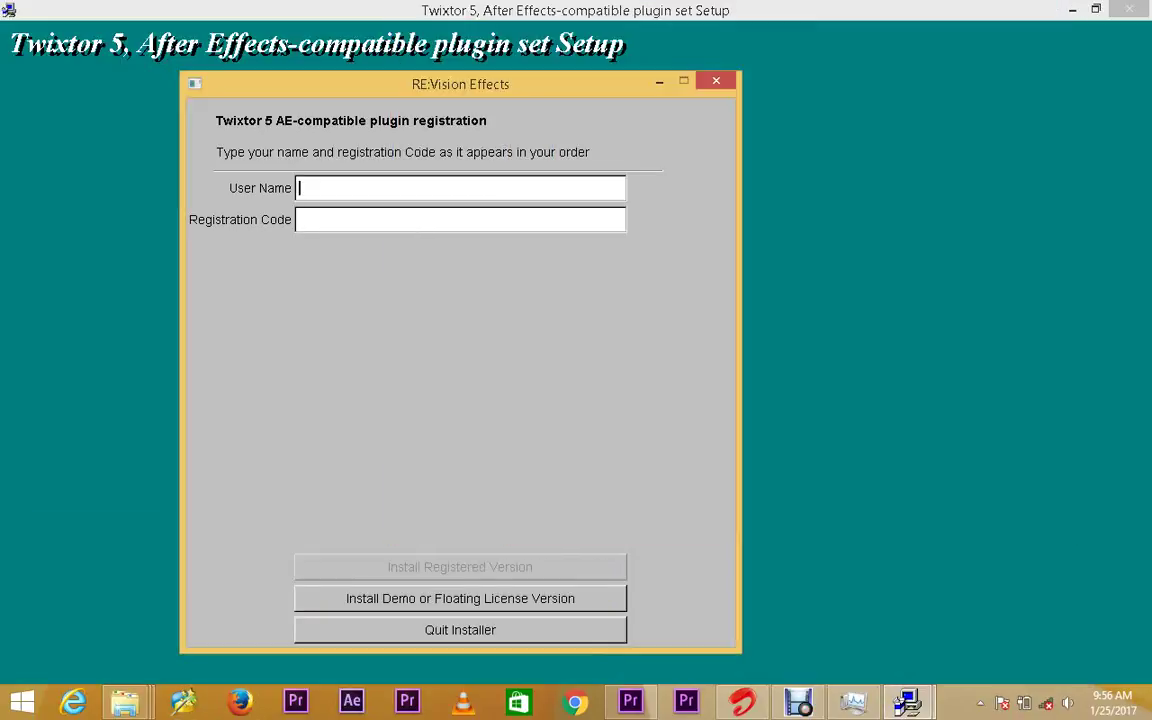
Finish the Twixtor 5 plugin installation and acknowledge the completion message.
key(Return)
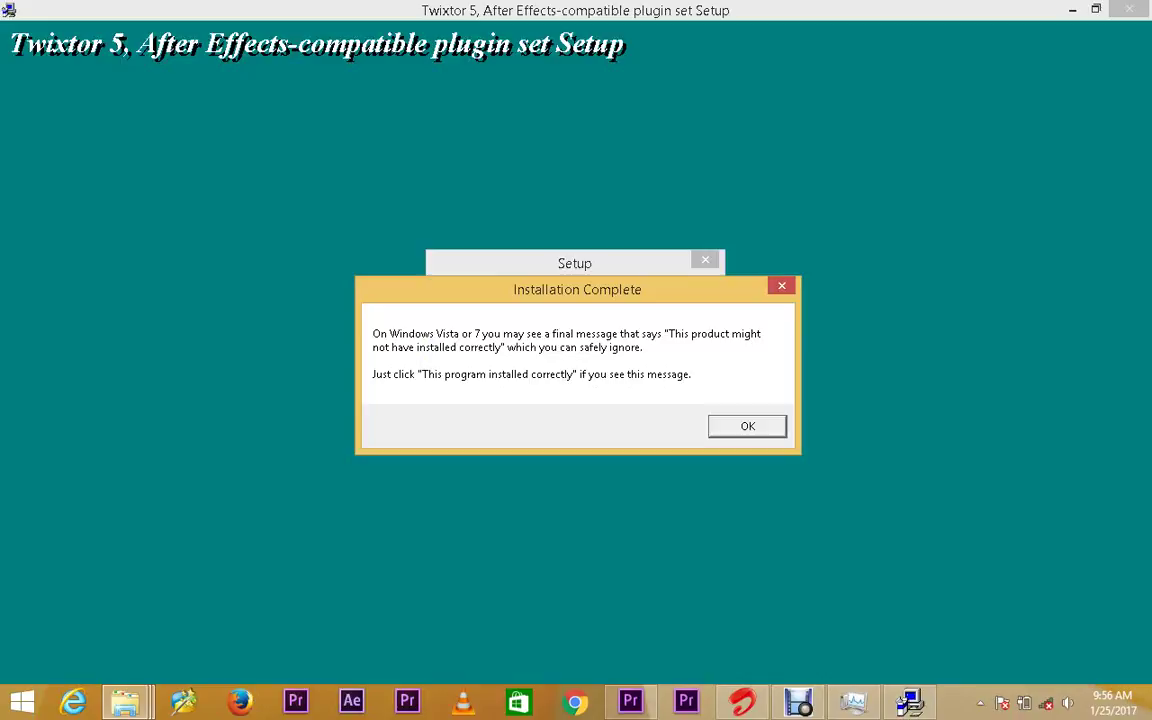
key(Return)
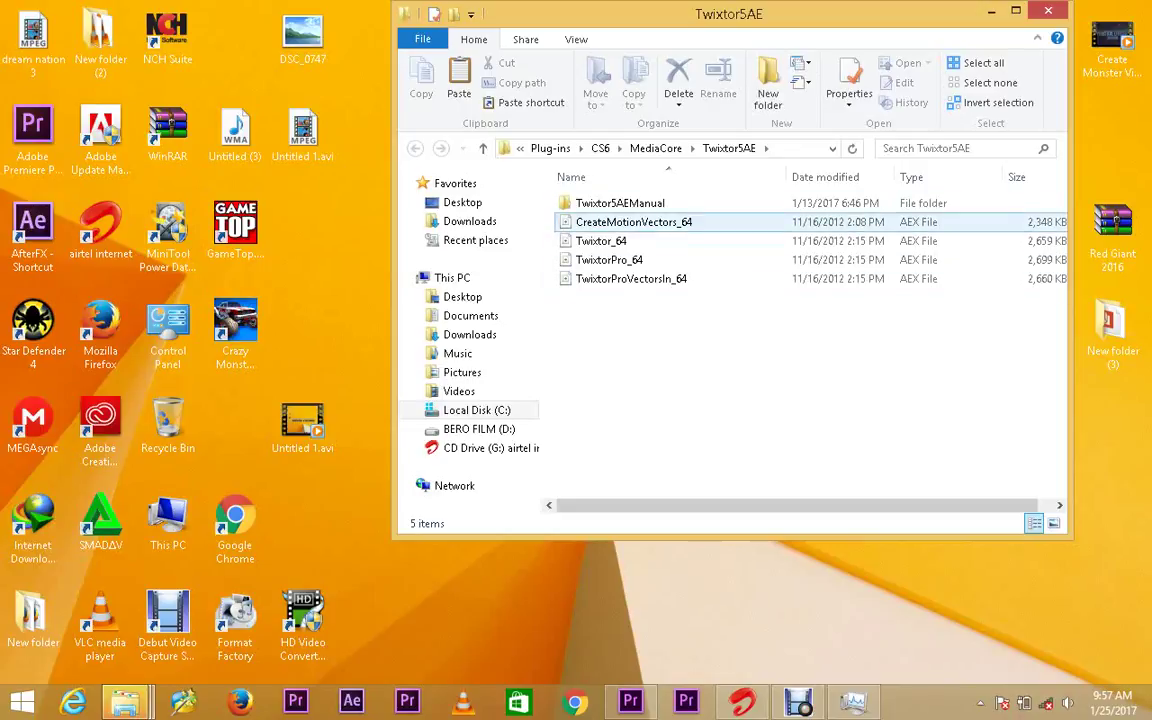
Copy the Twixtor5AEManual folder and all four AEX files from the installed Twixtor5AE folder.
drag(581, 303, 526, 175)
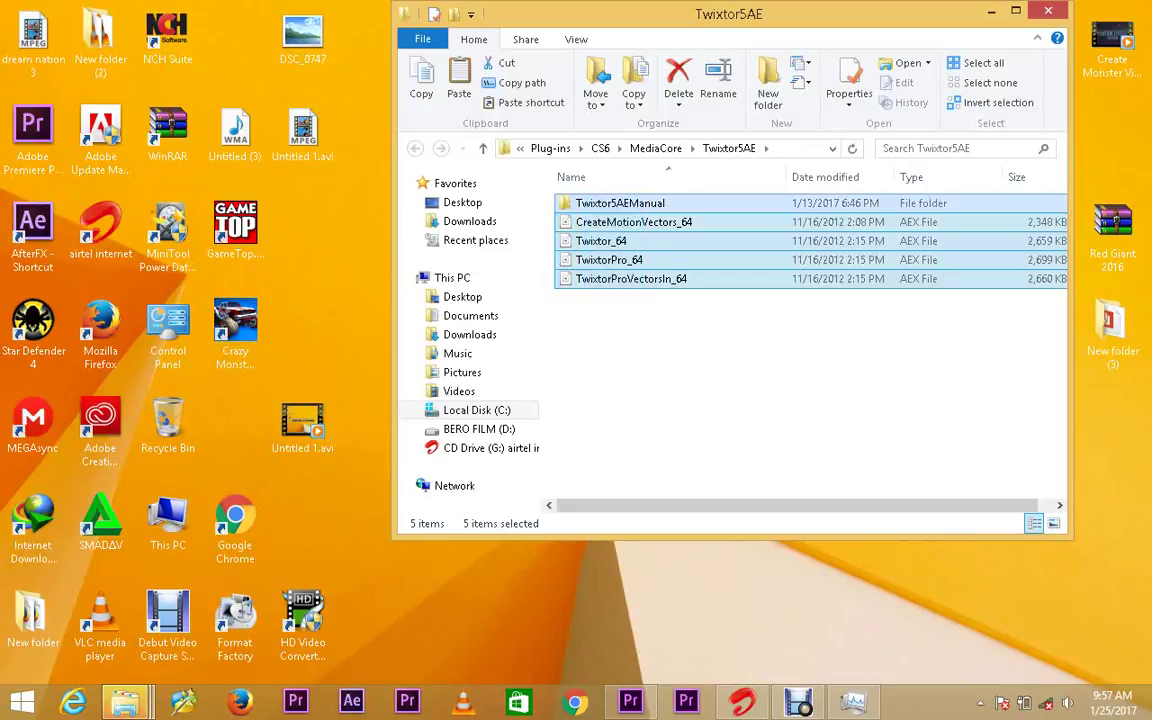
right_click(585, 199)
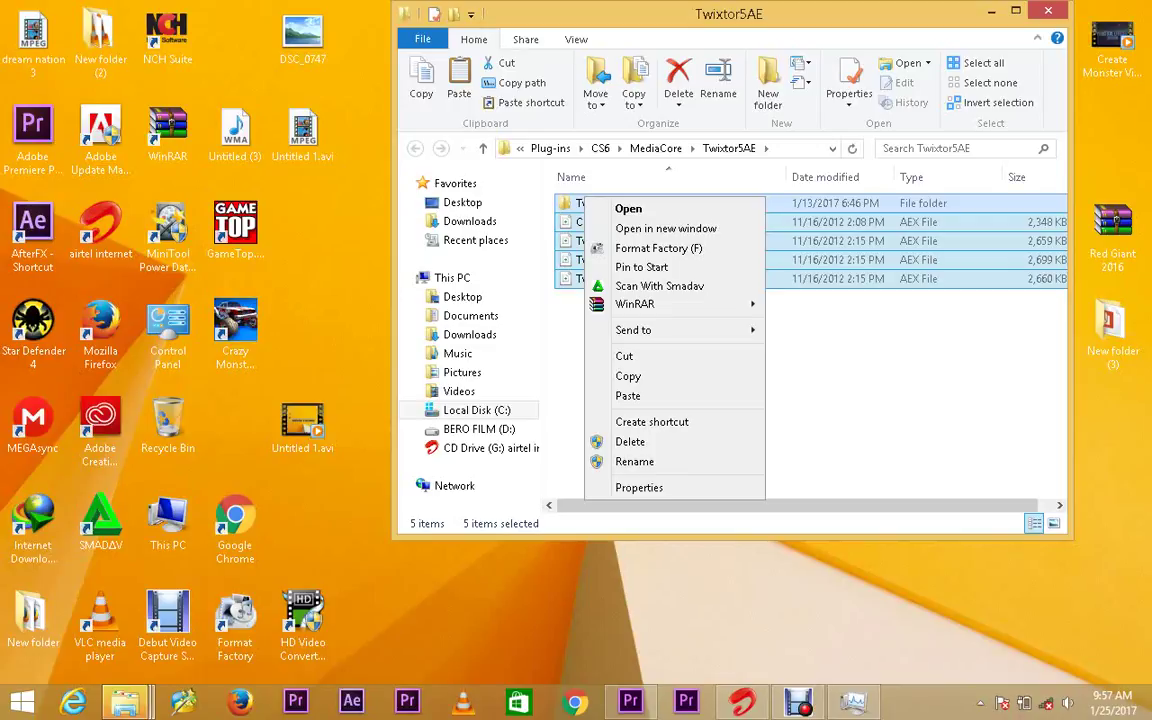
click(628, 376)
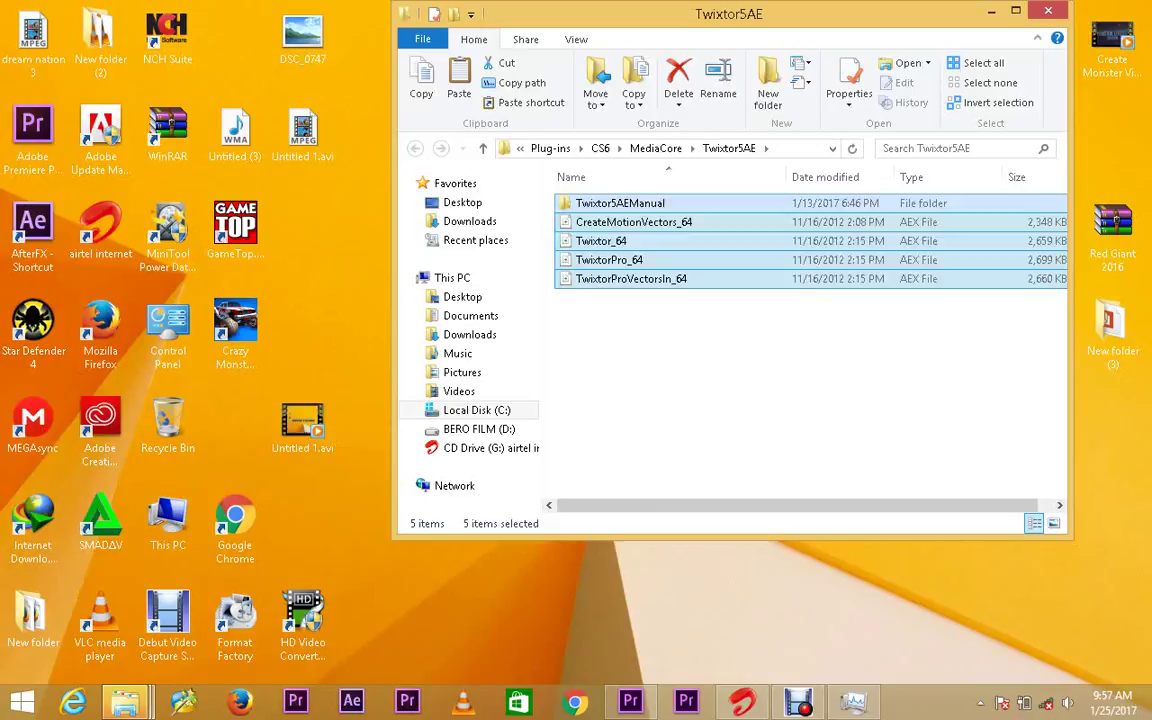
In a new file window, open the Plug-ins\en_US folder of Adobe Premiere Pro CS5 under C:\Program Files\Adobe.
click(167, 520)
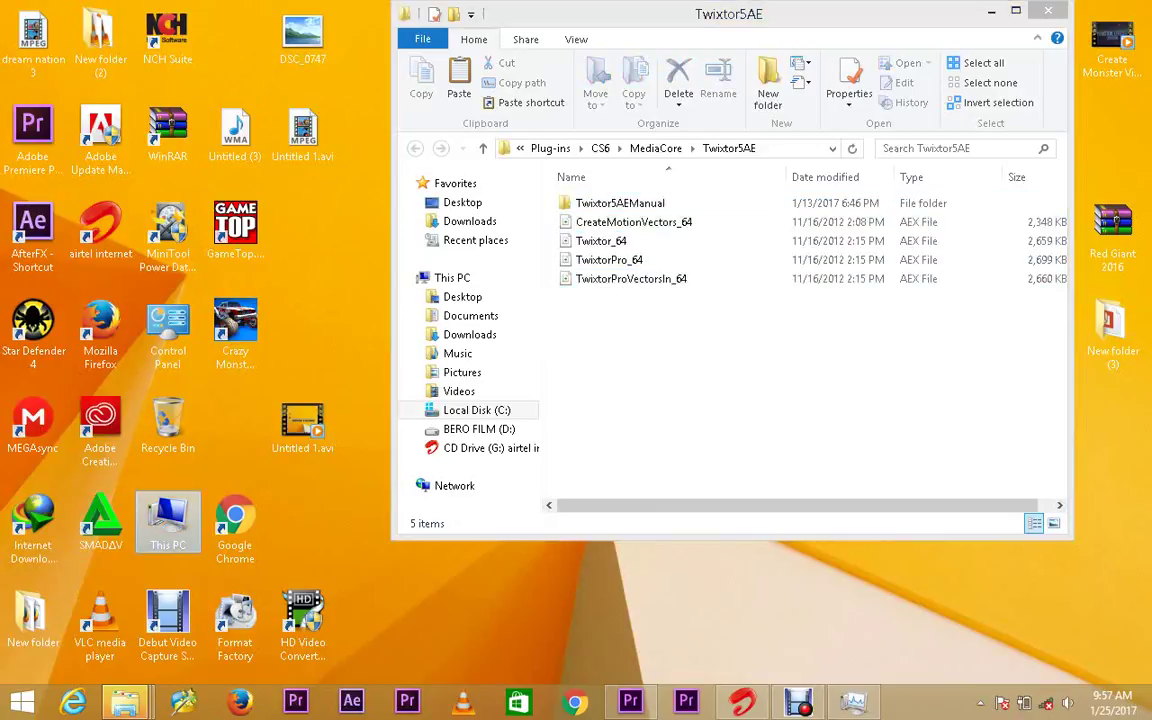
key(Return)
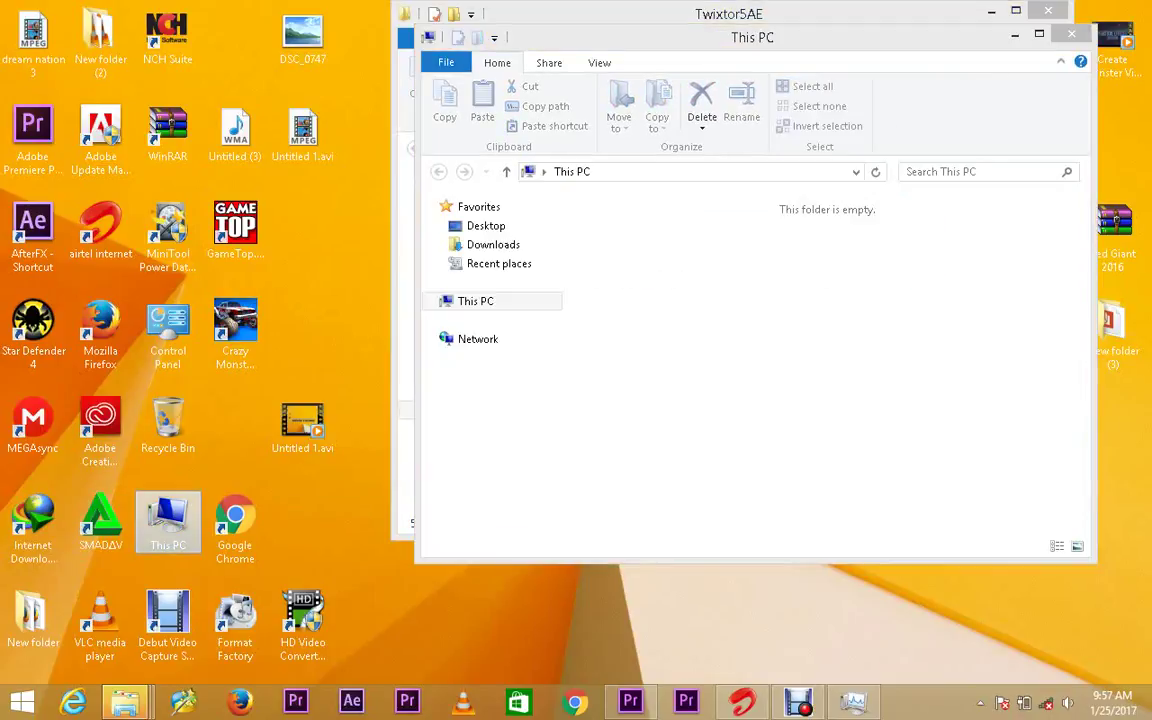
double_click(689, 418)
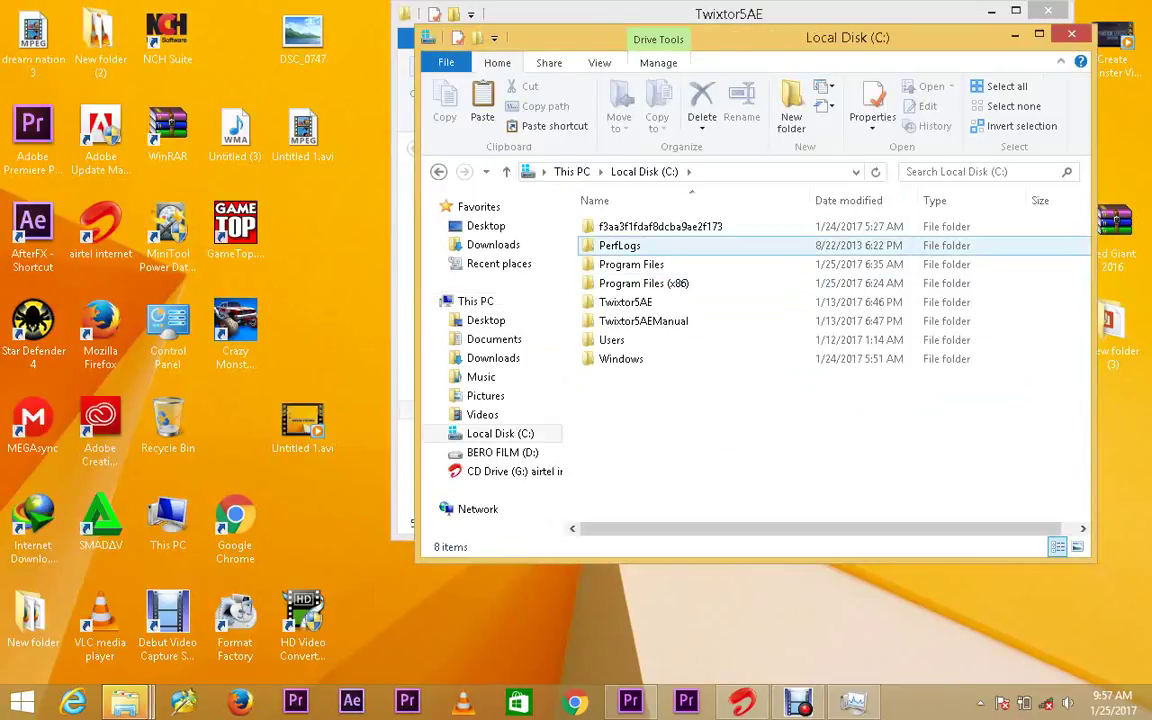
double_click(631, 264)
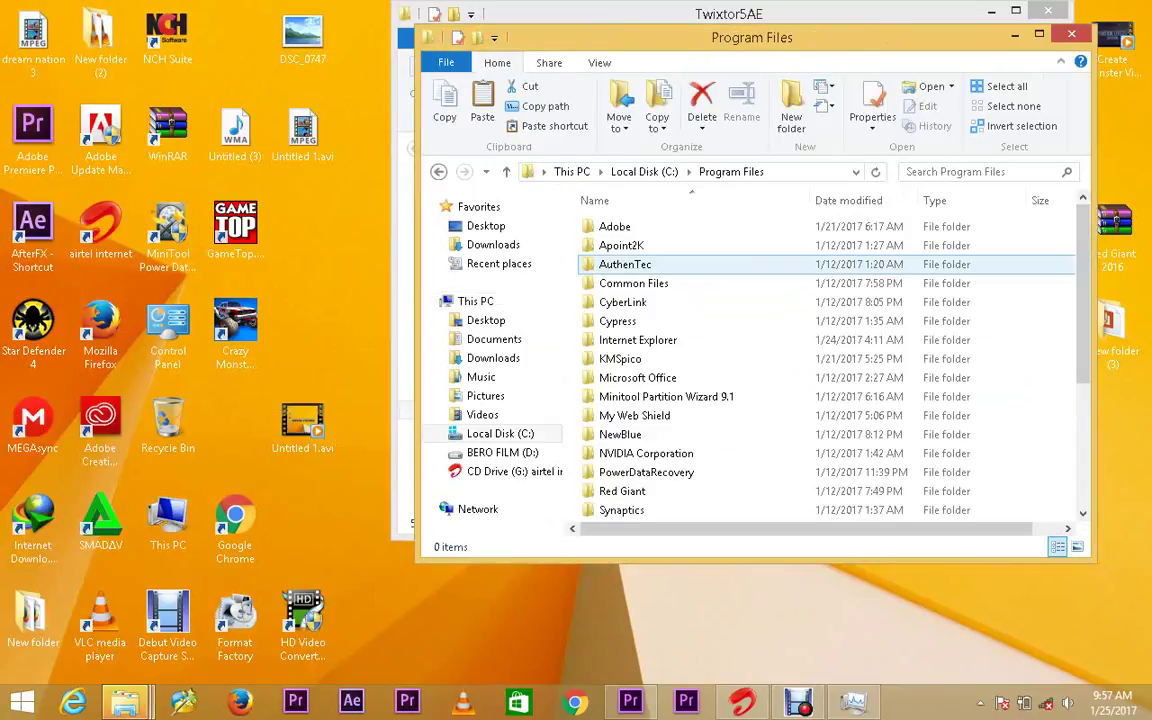
double_click(614, 226)
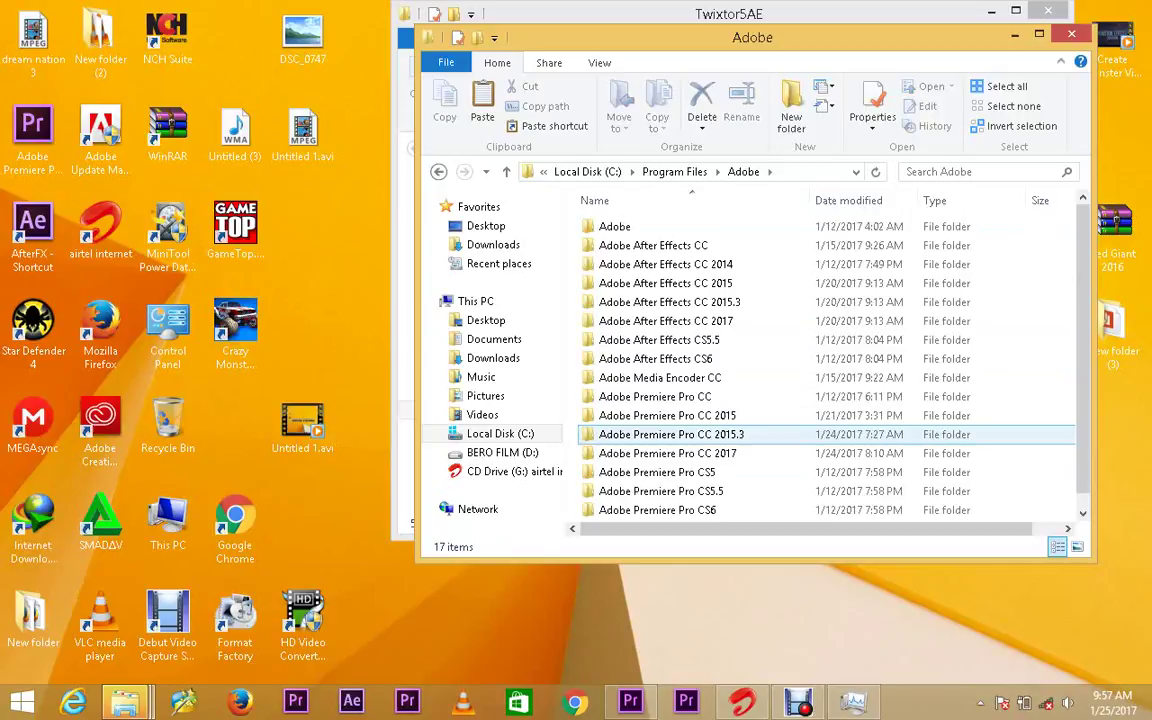
scroll(655, 341, down, 1)
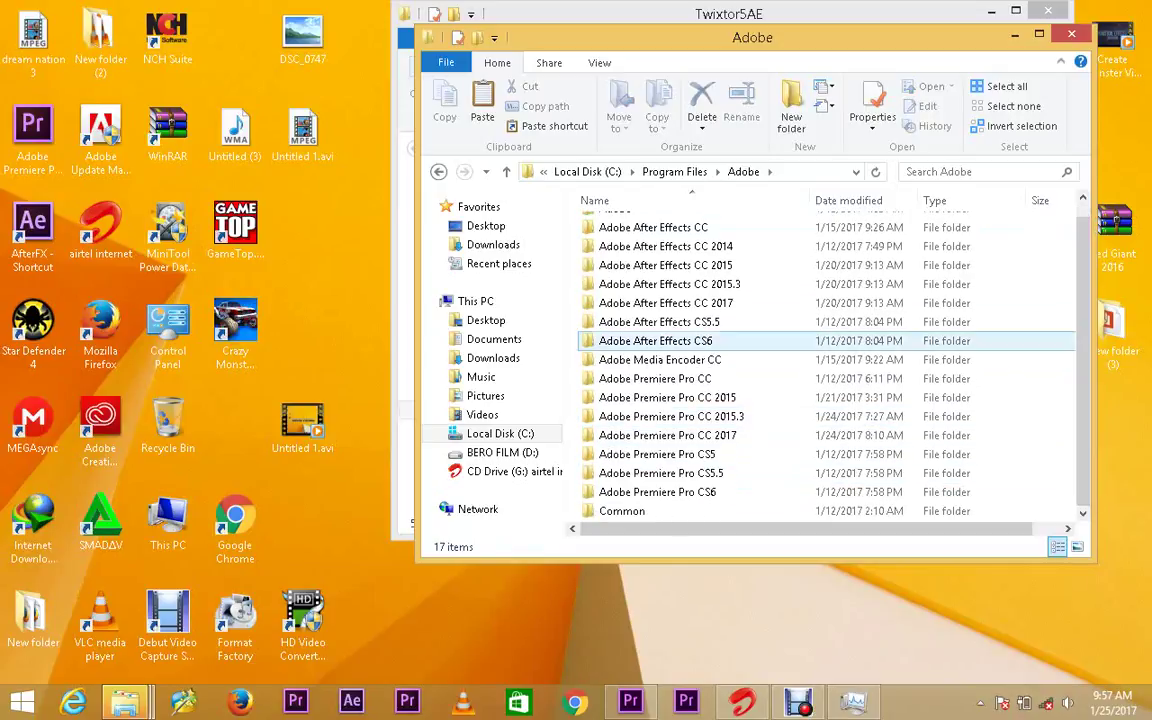
double_click(680, 454)
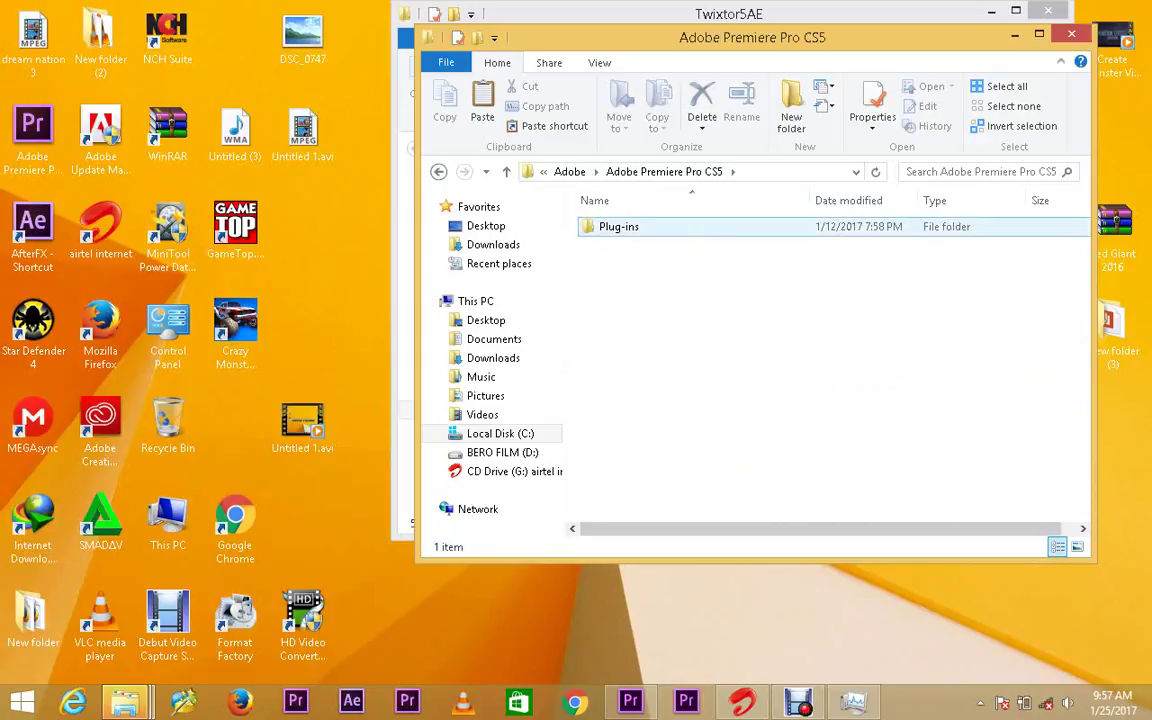
double_click(640, 226)
double_click(640, 226)
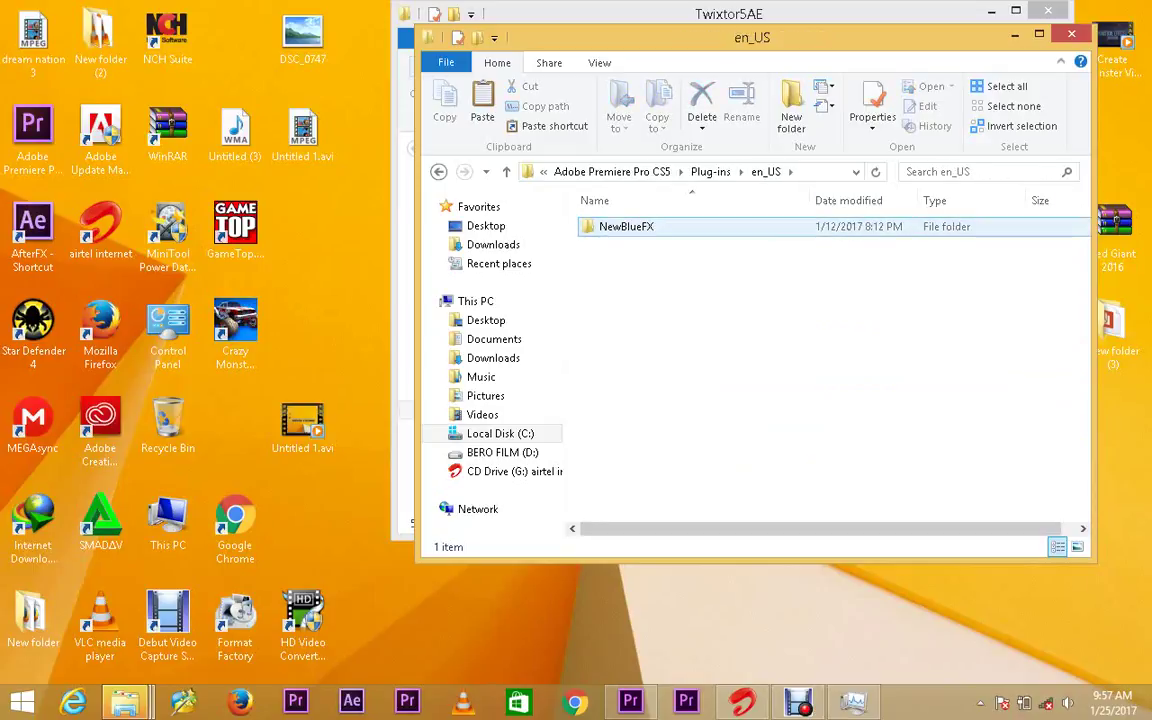
Return from the Premiere Pro CS5 plug-ins to Program Files and open the Adobe\Common folder.
click(506, 171)
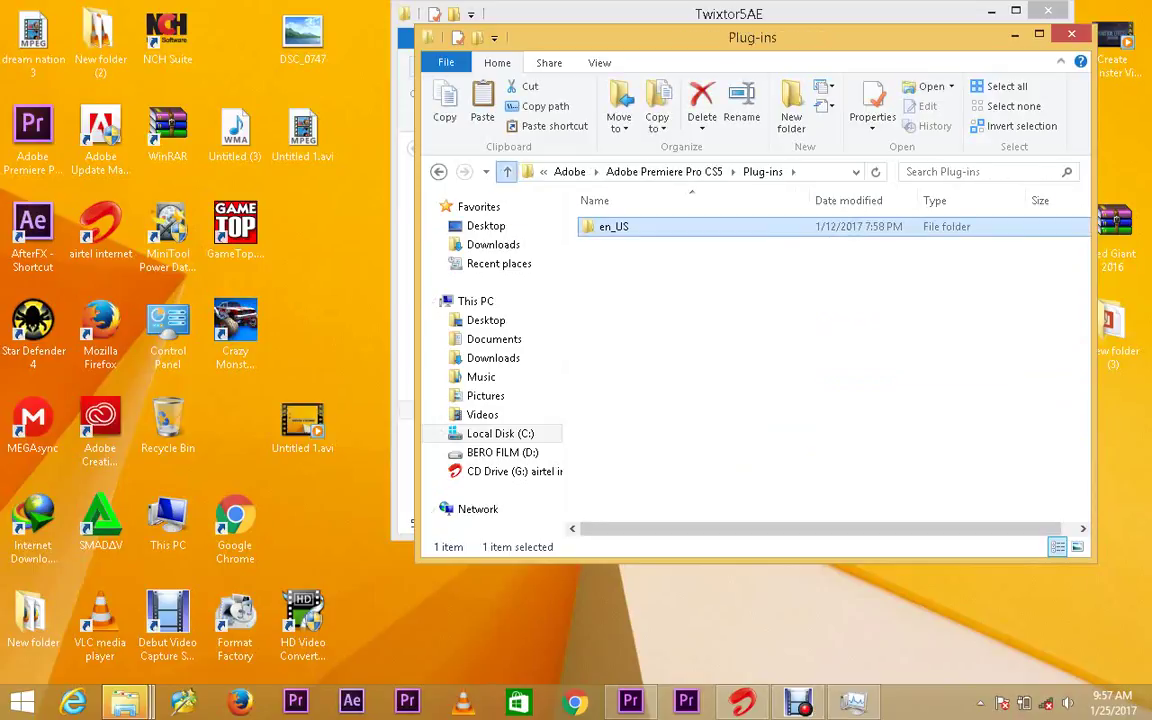
click(506, 171)
click(506, 171)
click(506, 171)
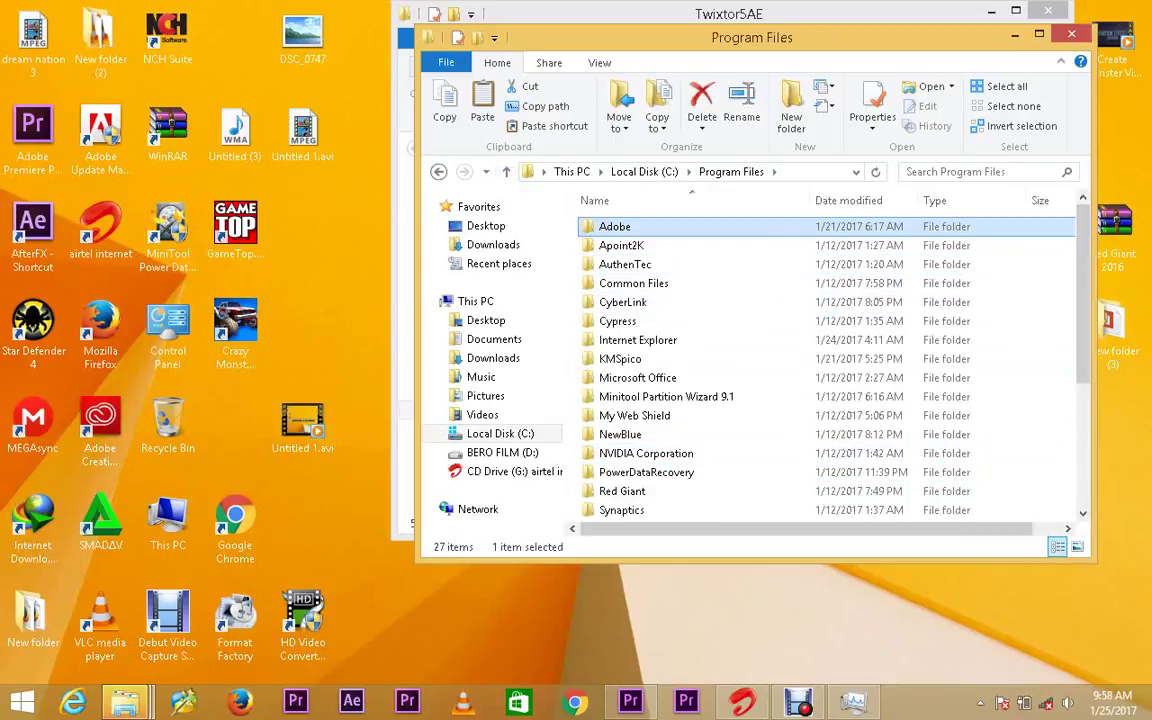
key(Return)
scroll(830, 365, down, 1)
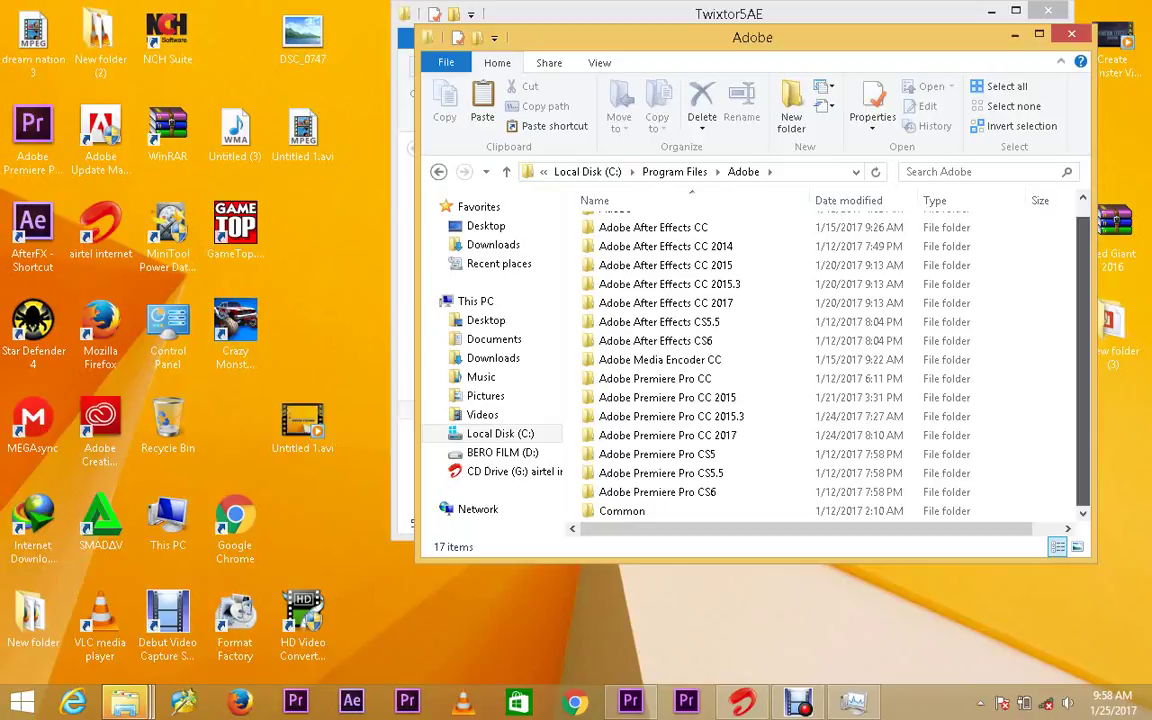
click(621, 511)
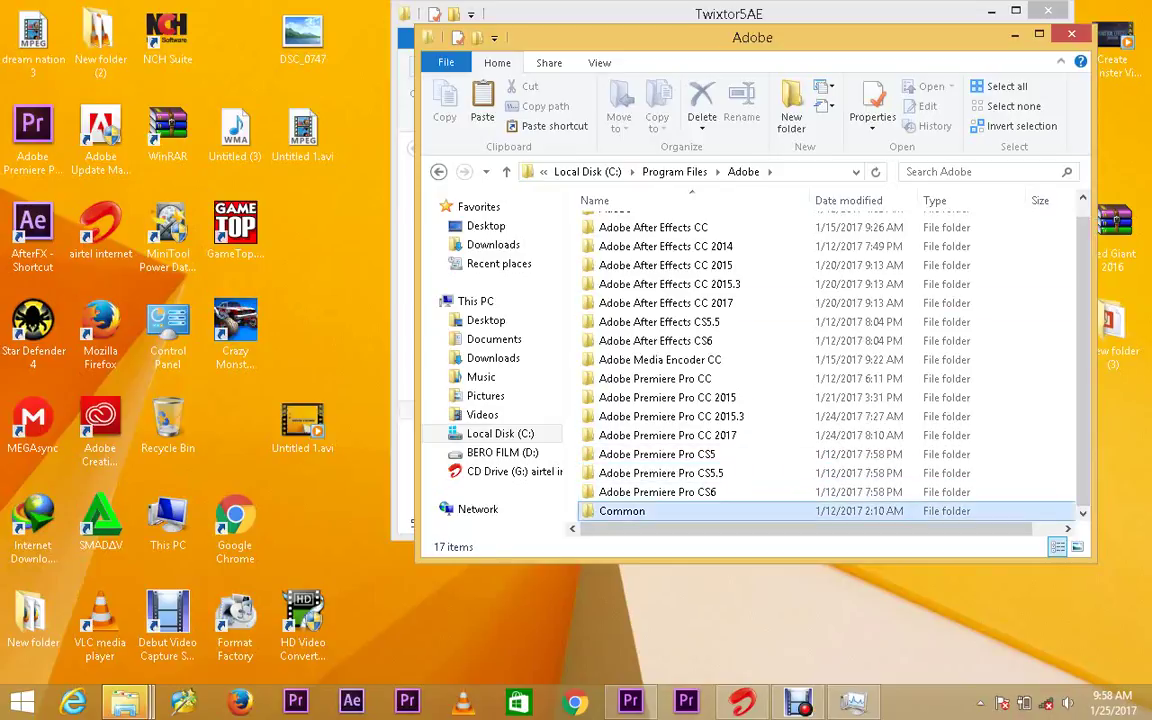
key(Return)
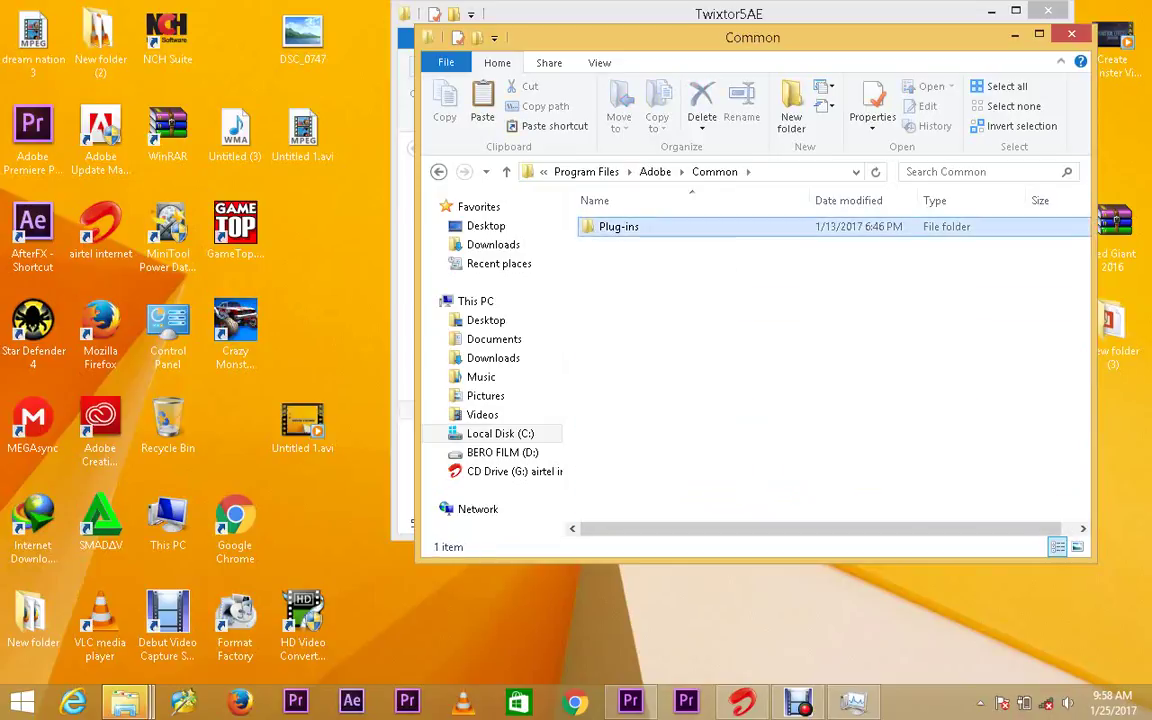
Within the Common folder, open Plug-ins\CS5\MediaCore\Twixtor5AE.
double_click(618, 226)
double_click(612, 245)
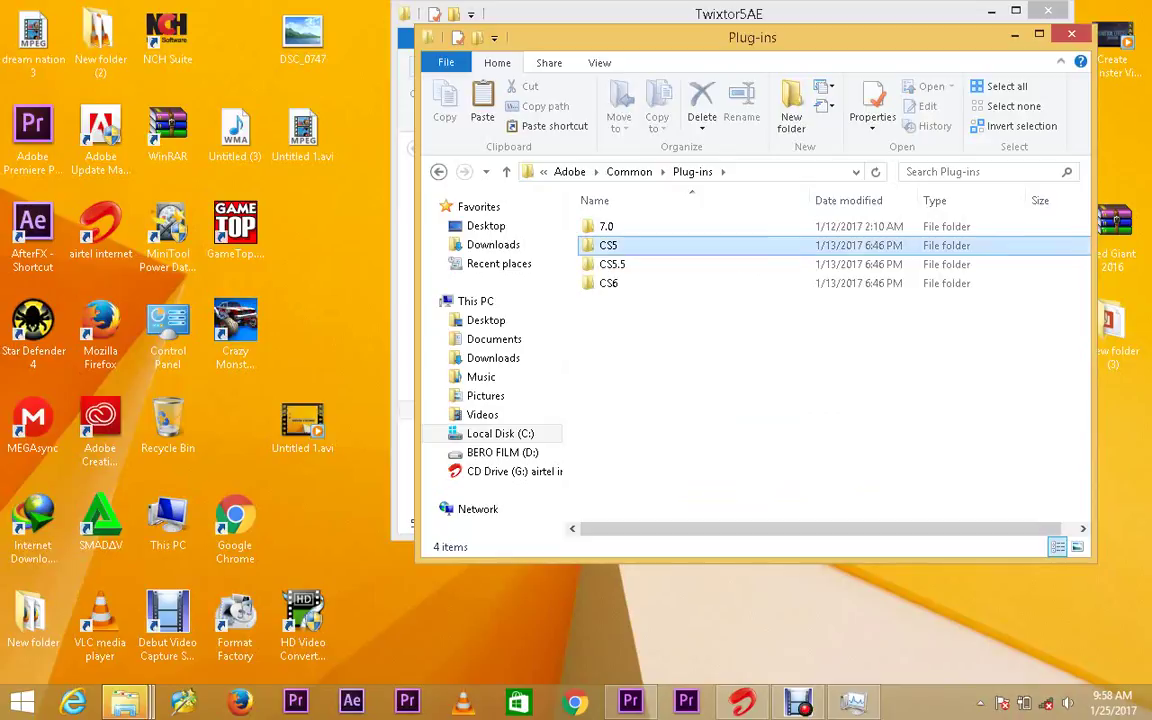
key(Return)
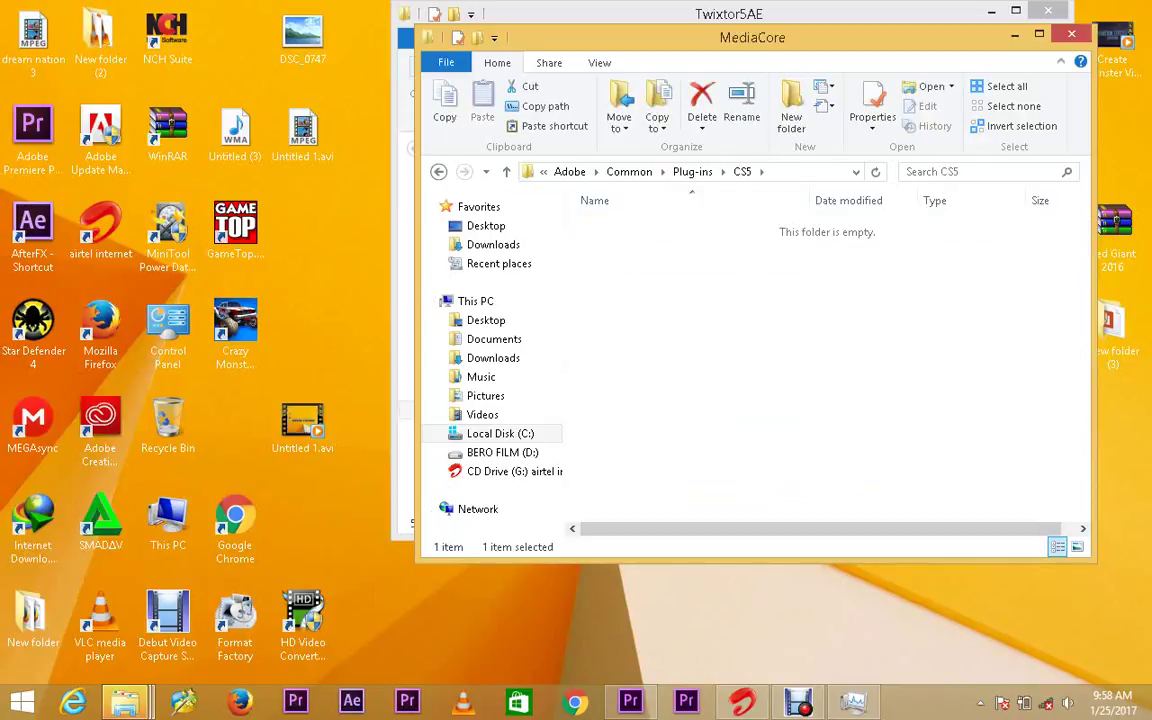
key(ctrl+v)
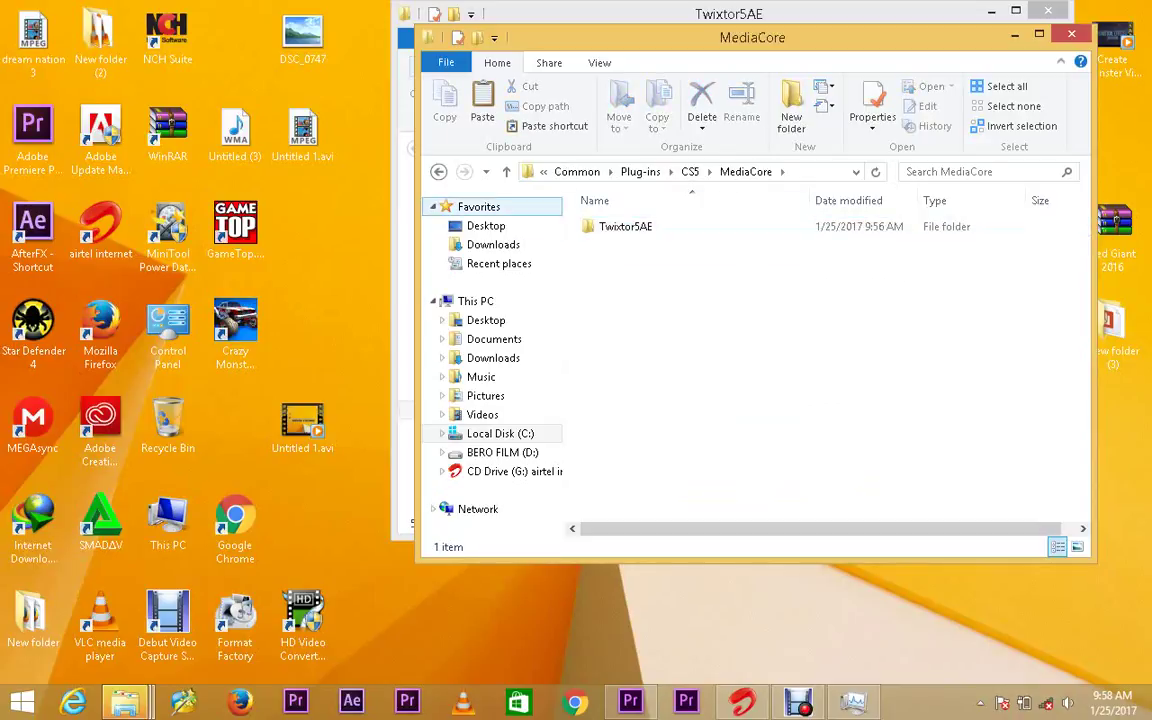
double_click(625, 226)
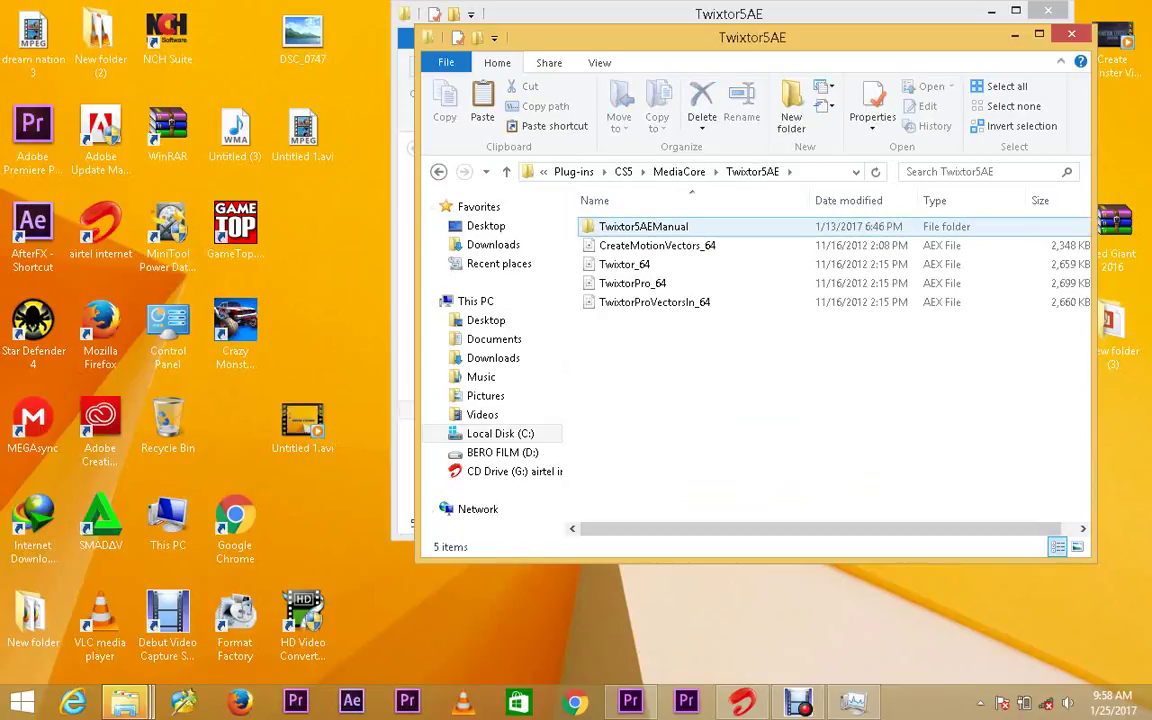
Arrange the two Twixtor5AE windows side by side and copy the whole Twixtor5AE folder from CS5\MediaCore.
drag(650, 37, 188, 140)
drag(600, 14, 777, 59)
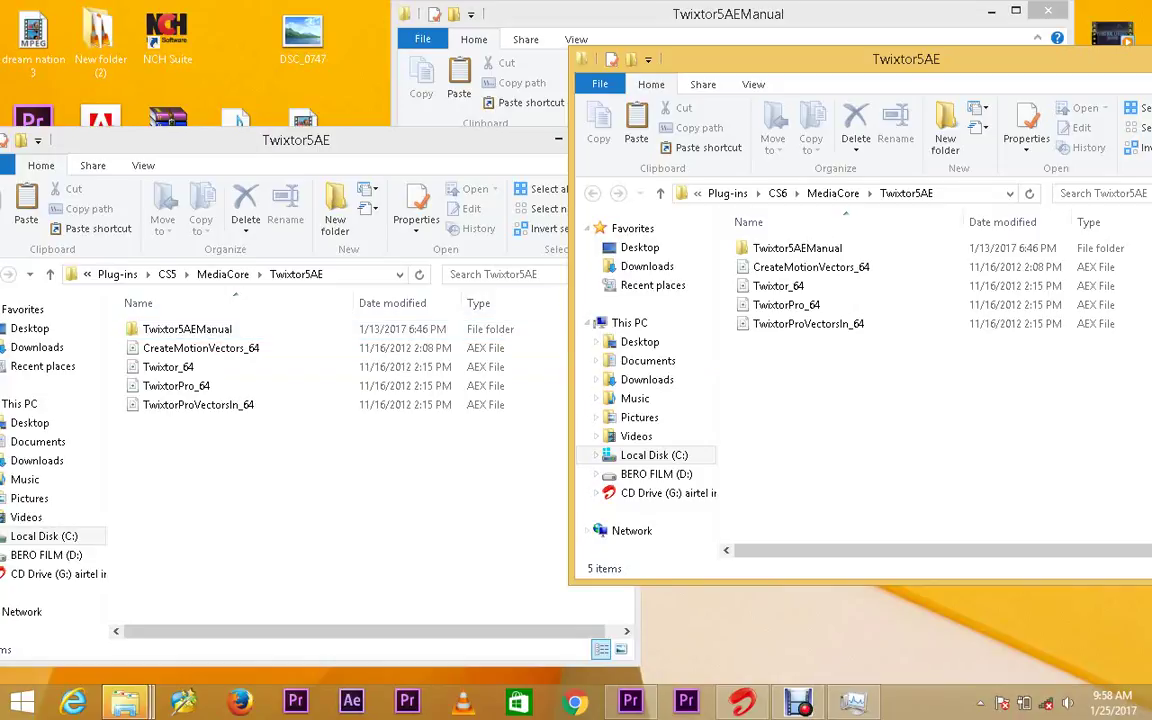
drag(296, 140, 435, 139)
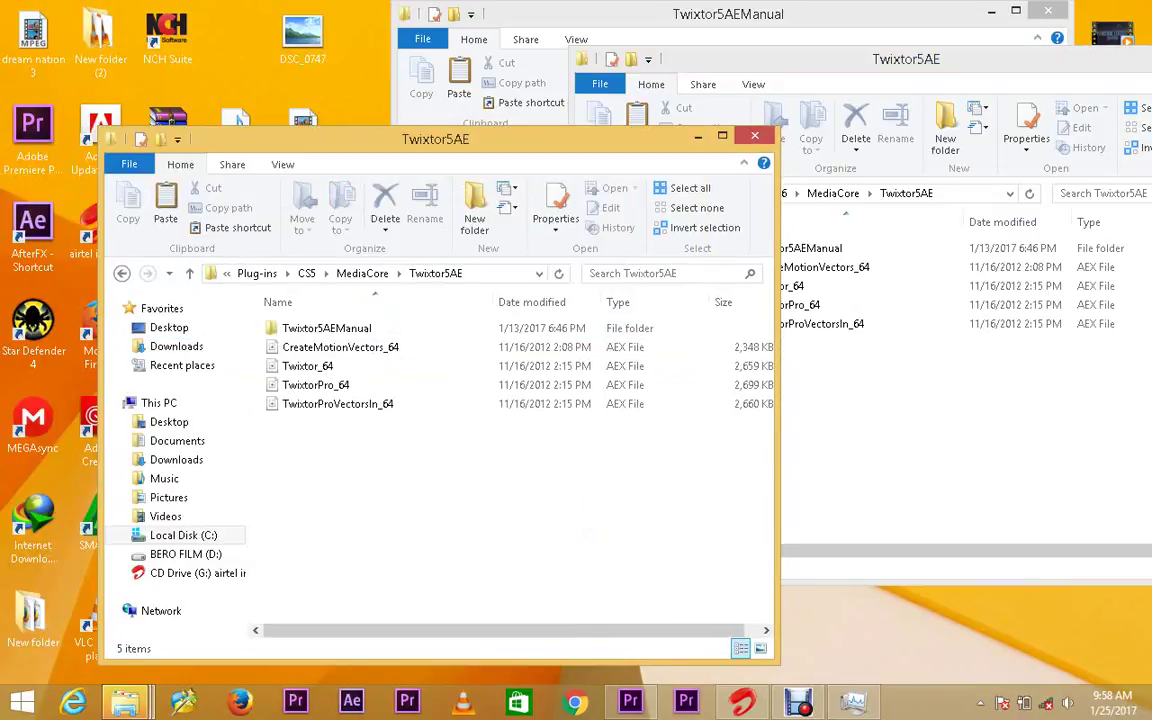
key(alt+Up)
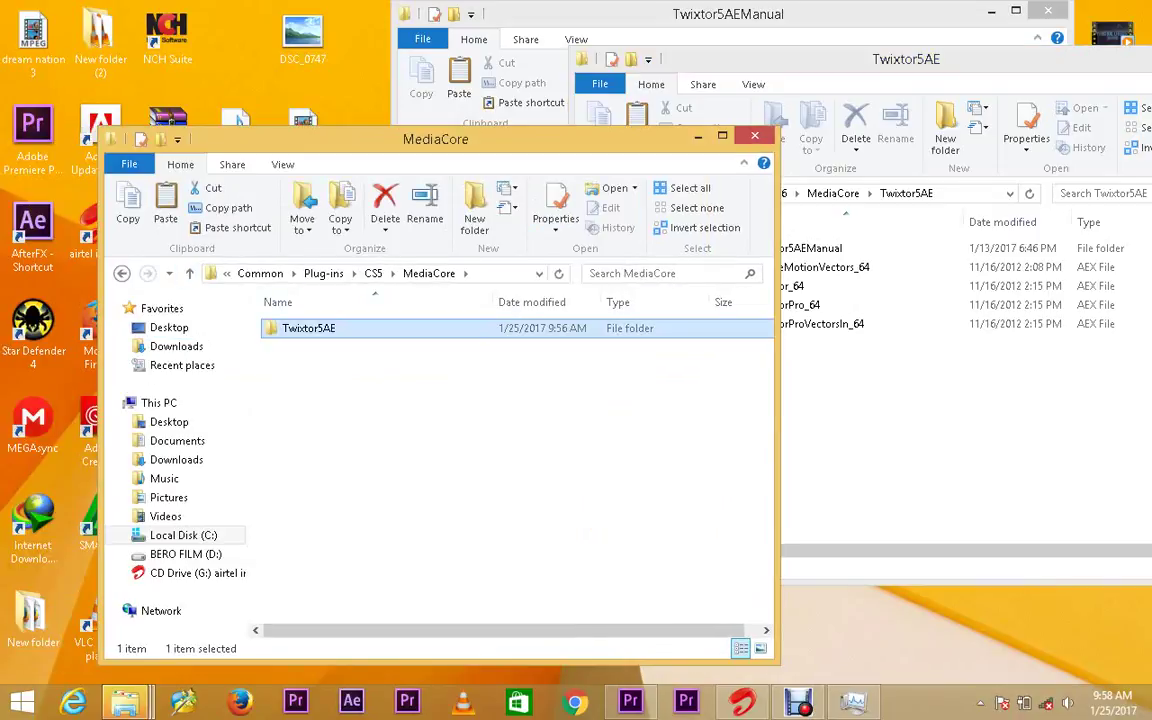
right_click(303, 328)
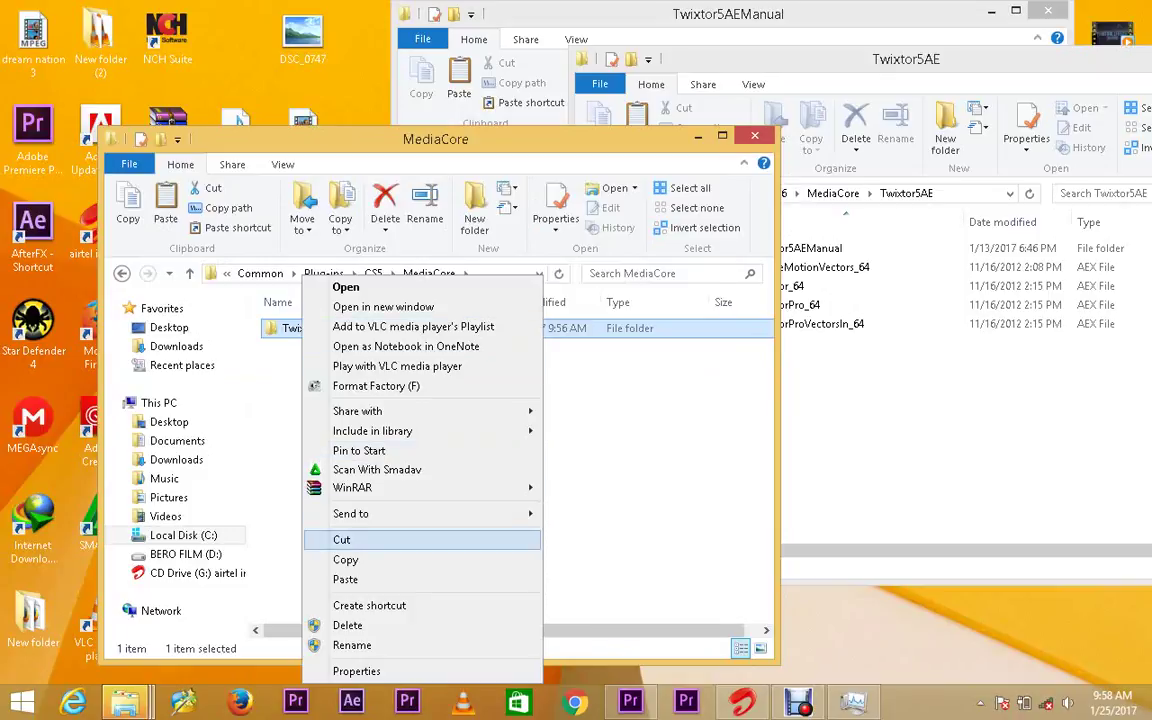
click(345, 559)
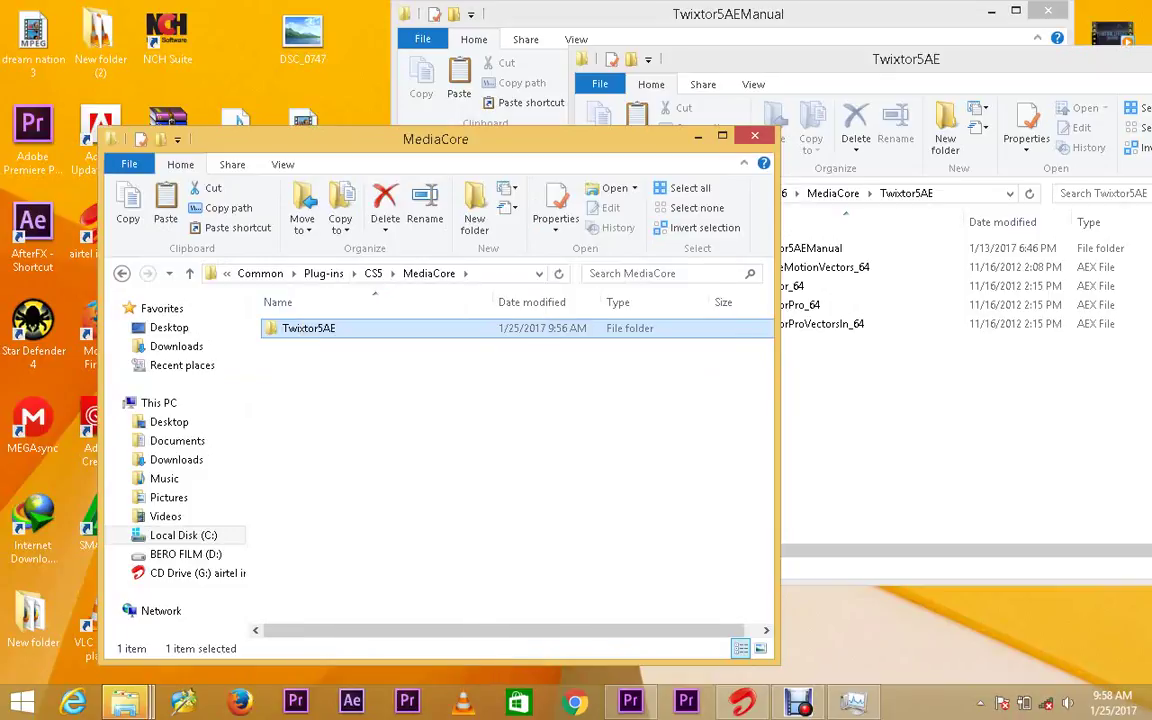
In the window showing the CS6 copy of Twixtor5AE, go back up through MediaCore to the CS6 folder.
click(800, 59)
click(660, 193)
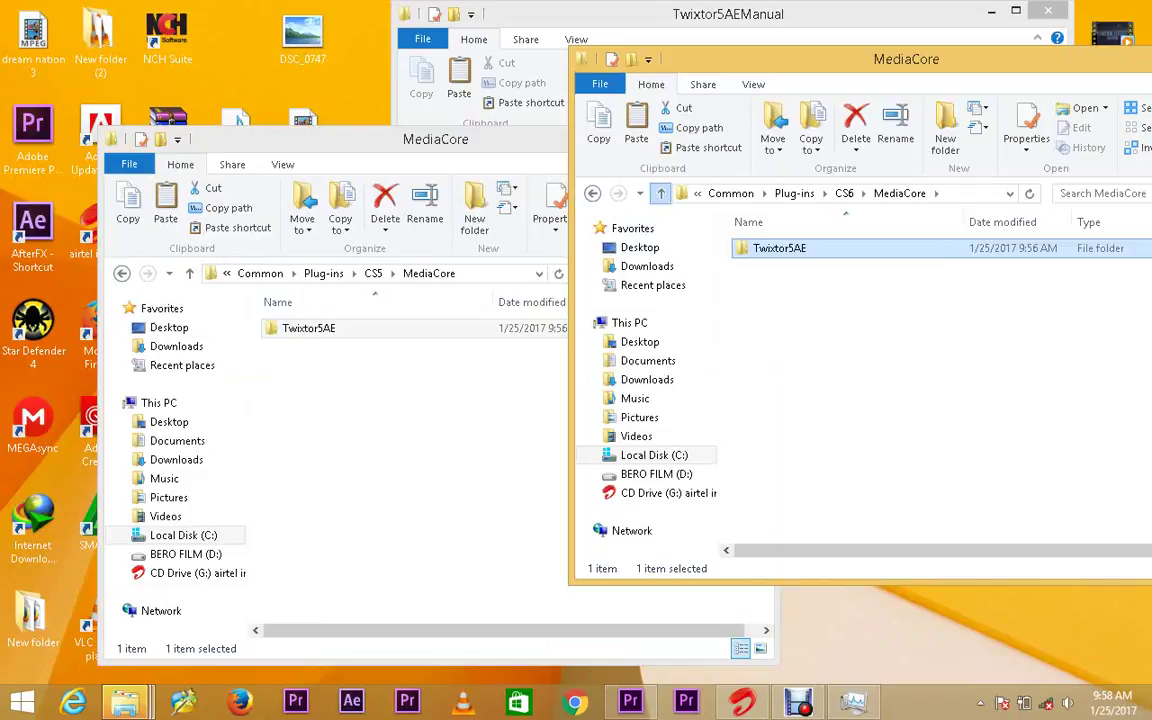
click(660, 193)
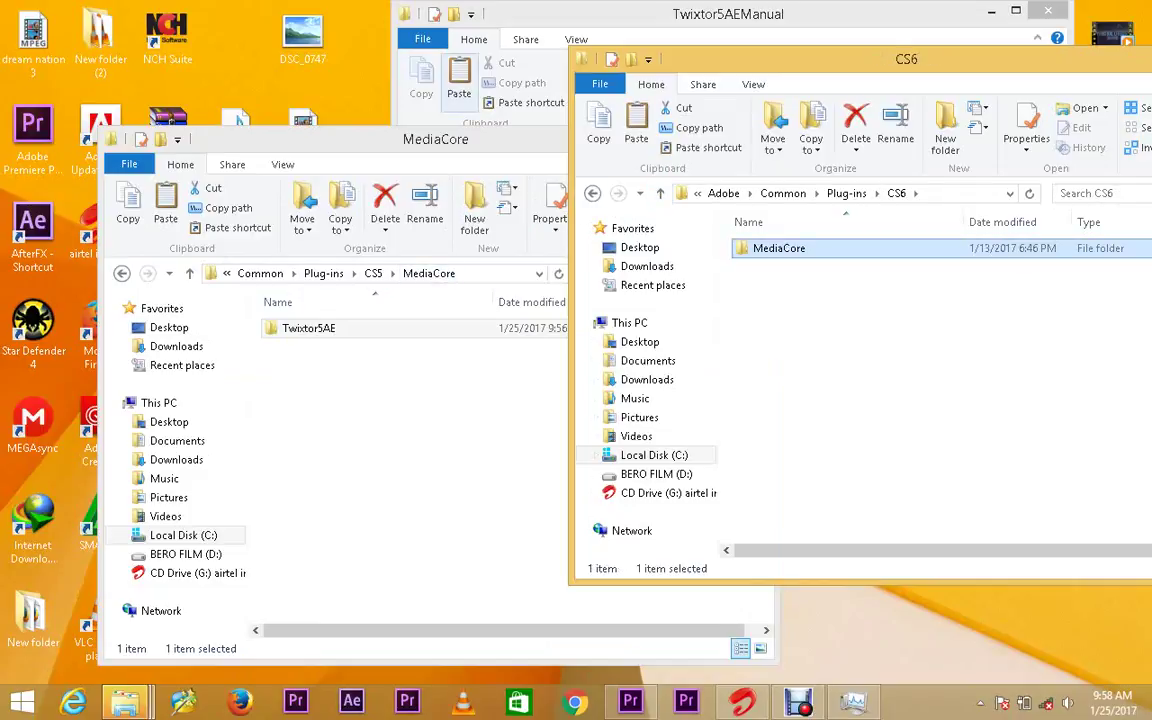
In the CS5 MediaCore window, go to C:\Program Files\Adobe and open the Adobe Premiere Pro CC 2015.3 folder.
drag(436, 139, 521, 53)
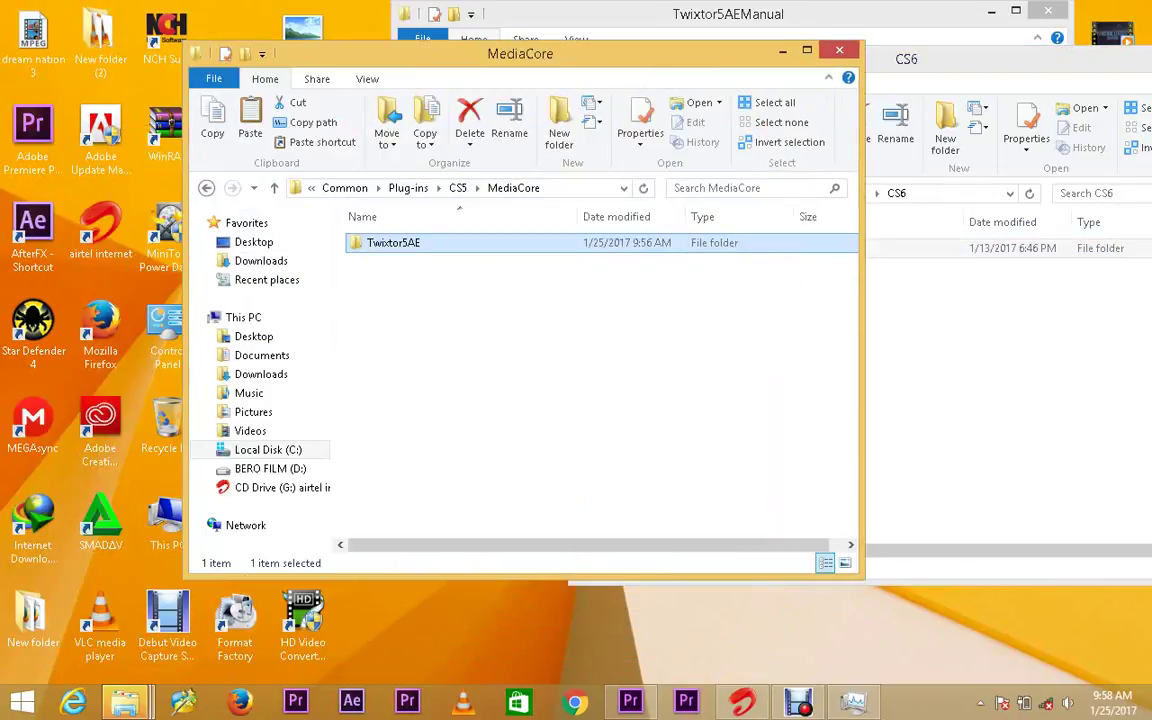
click(268, 449)
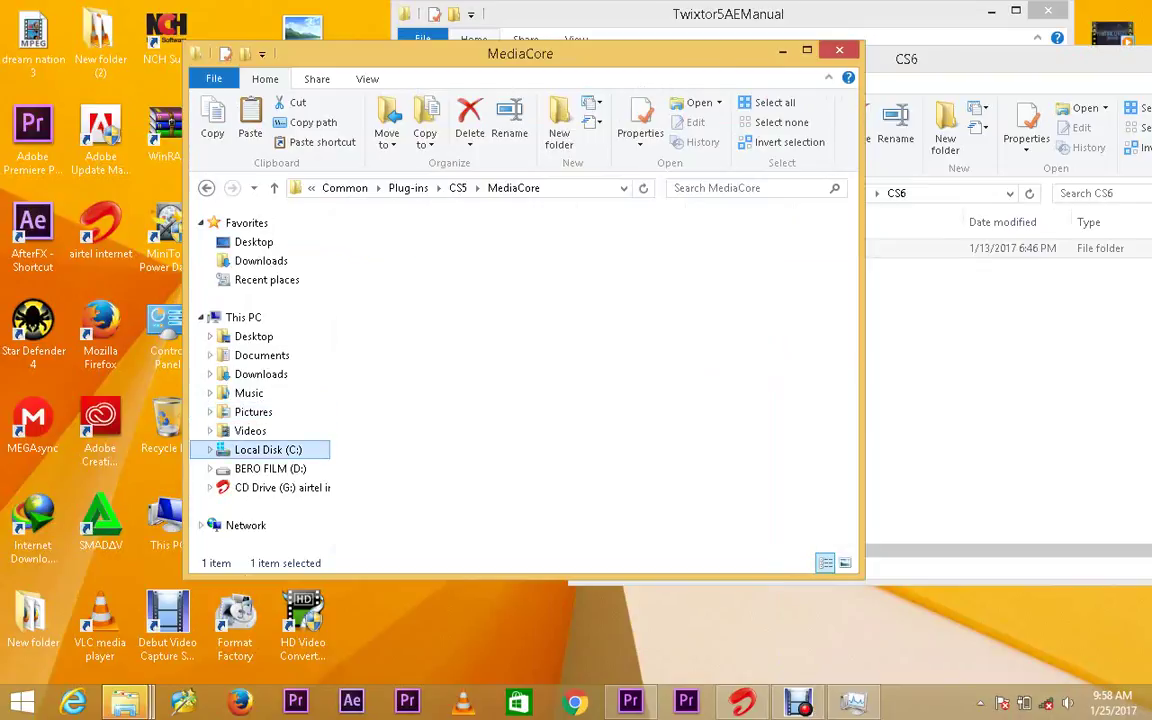
click(399, 280)
double_click(399, 280)
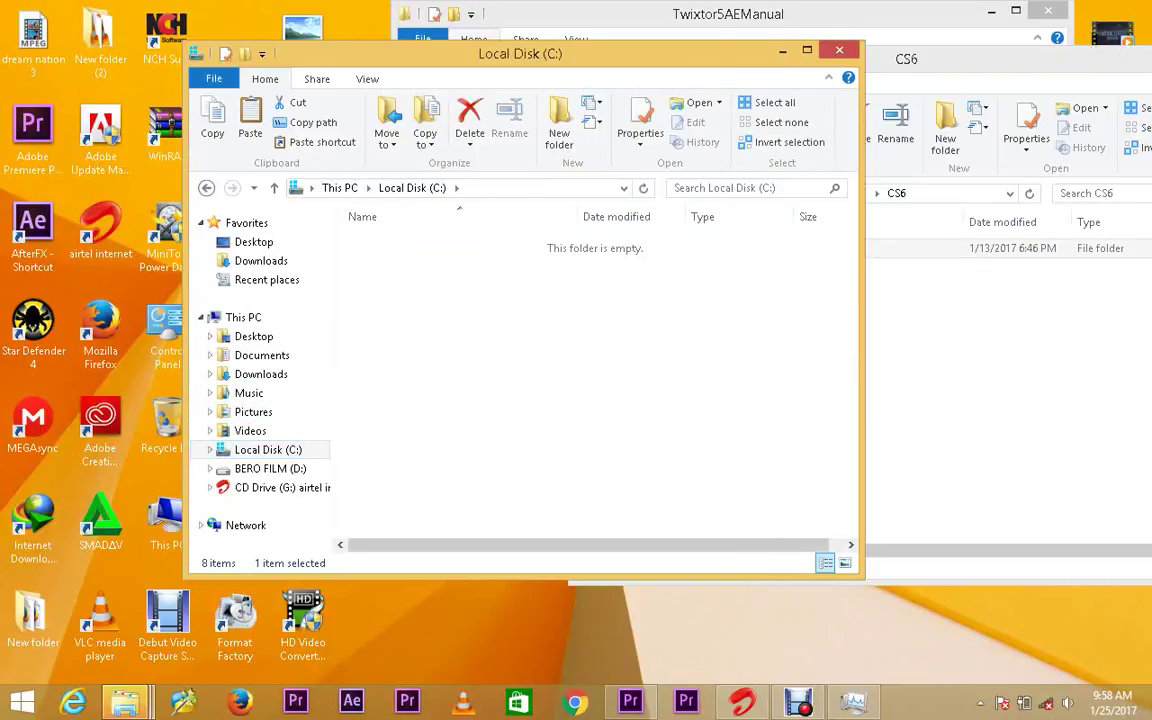
key(Return)
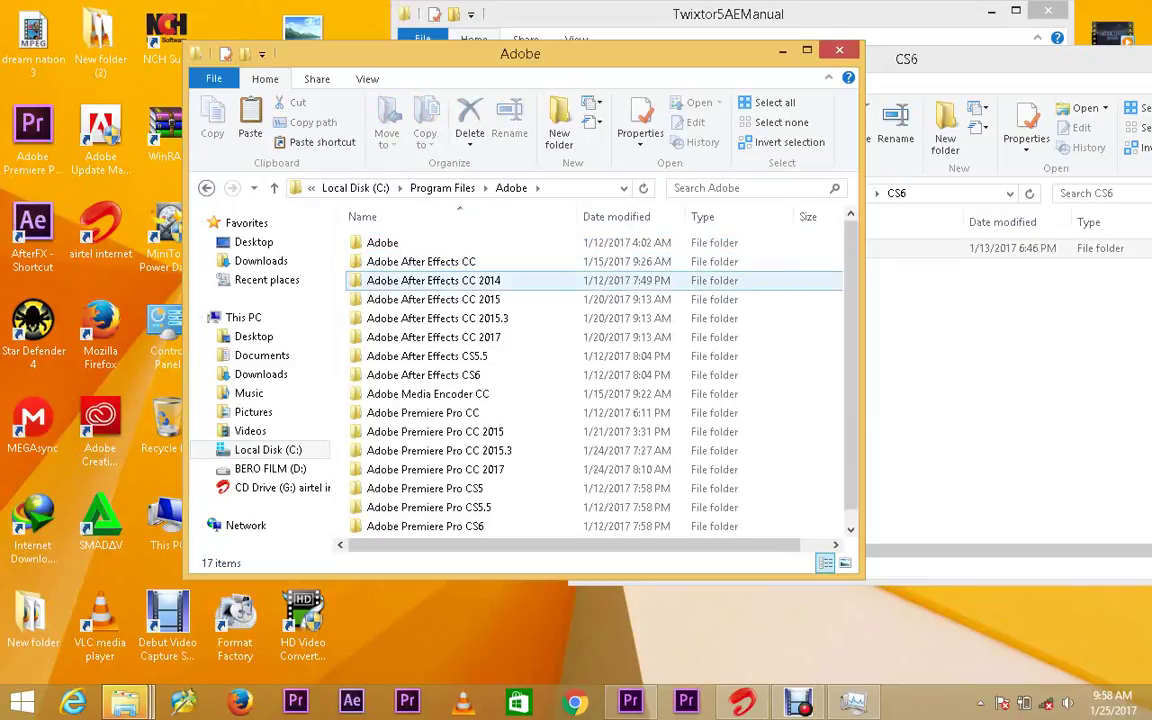
drag(850, 287, 850, 301)
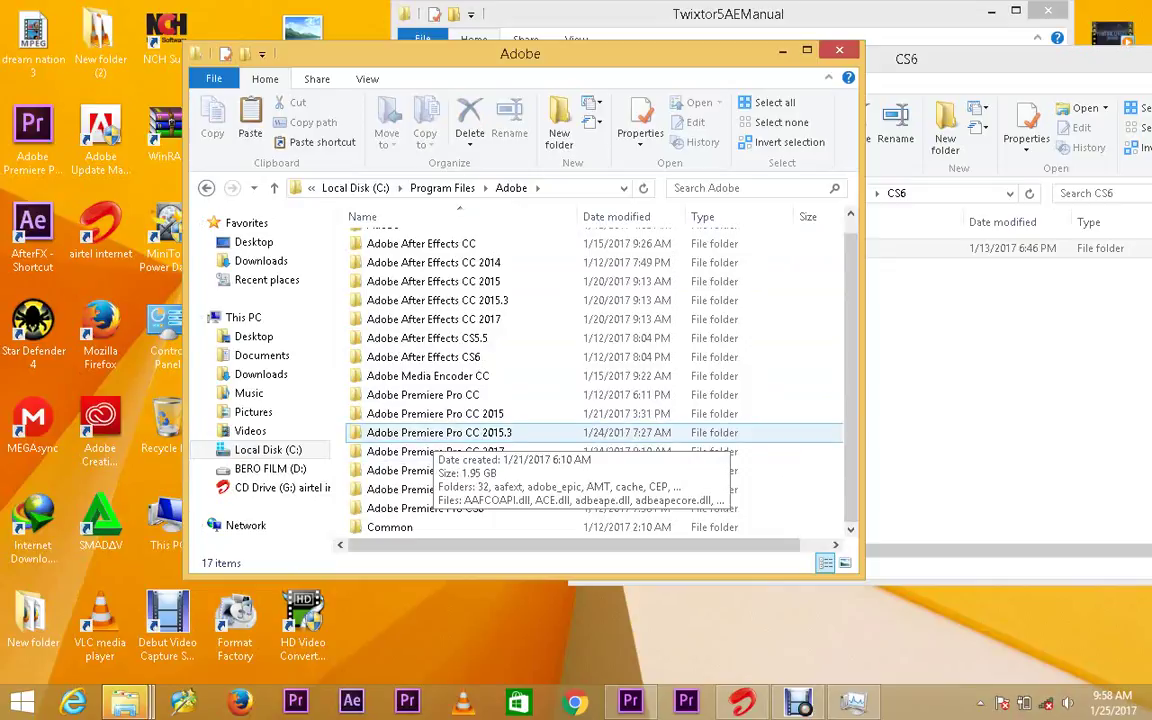
double_click(439, 432)
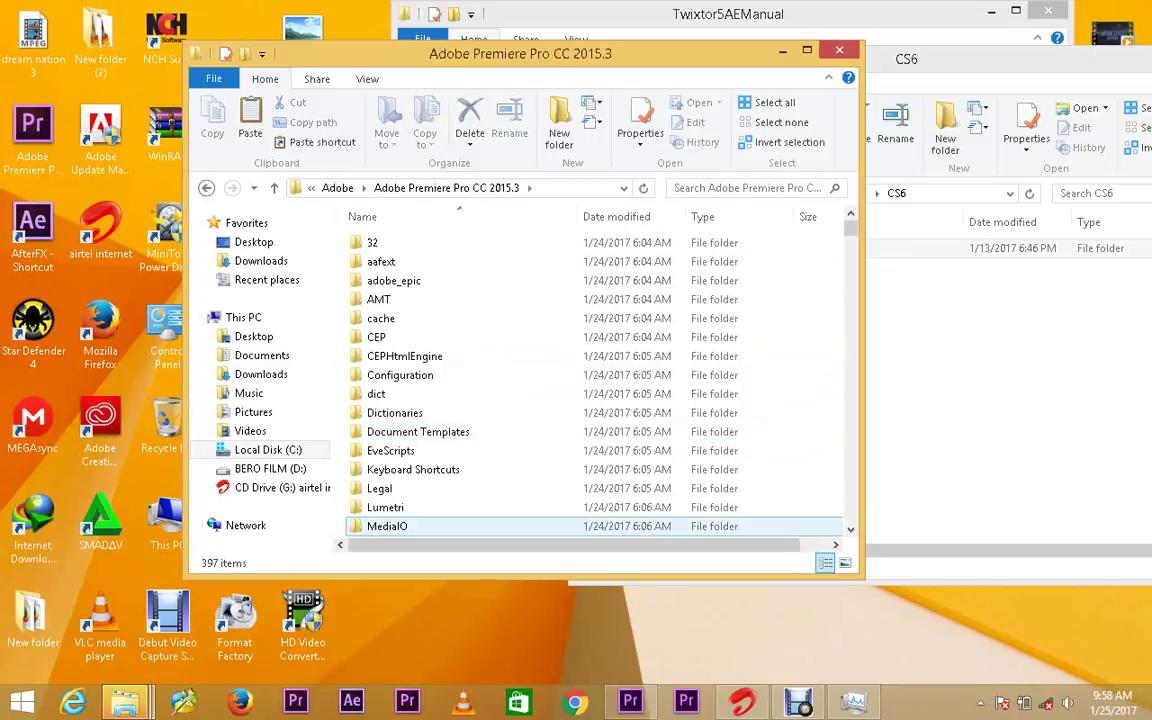
Open the Plug-ins\en_US folder inside Adobe Premiere Pro CC 2015.3.
scroll(766, 477, down, 1)
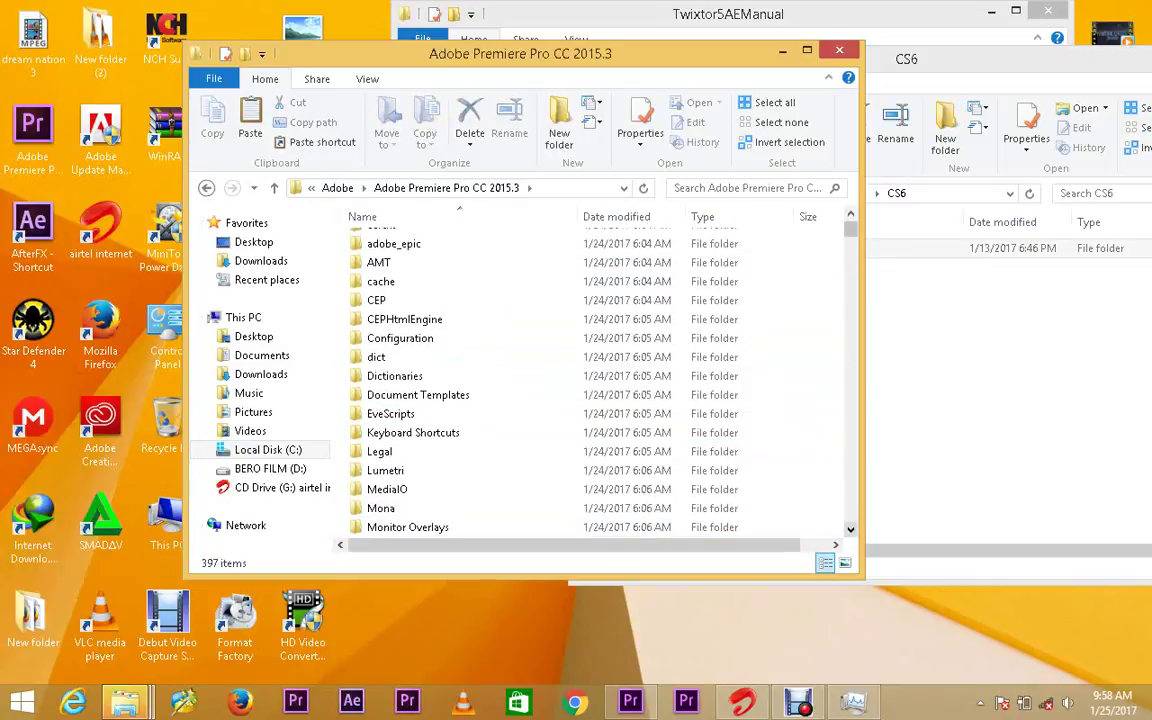
scroll(595, 385, down, 3)
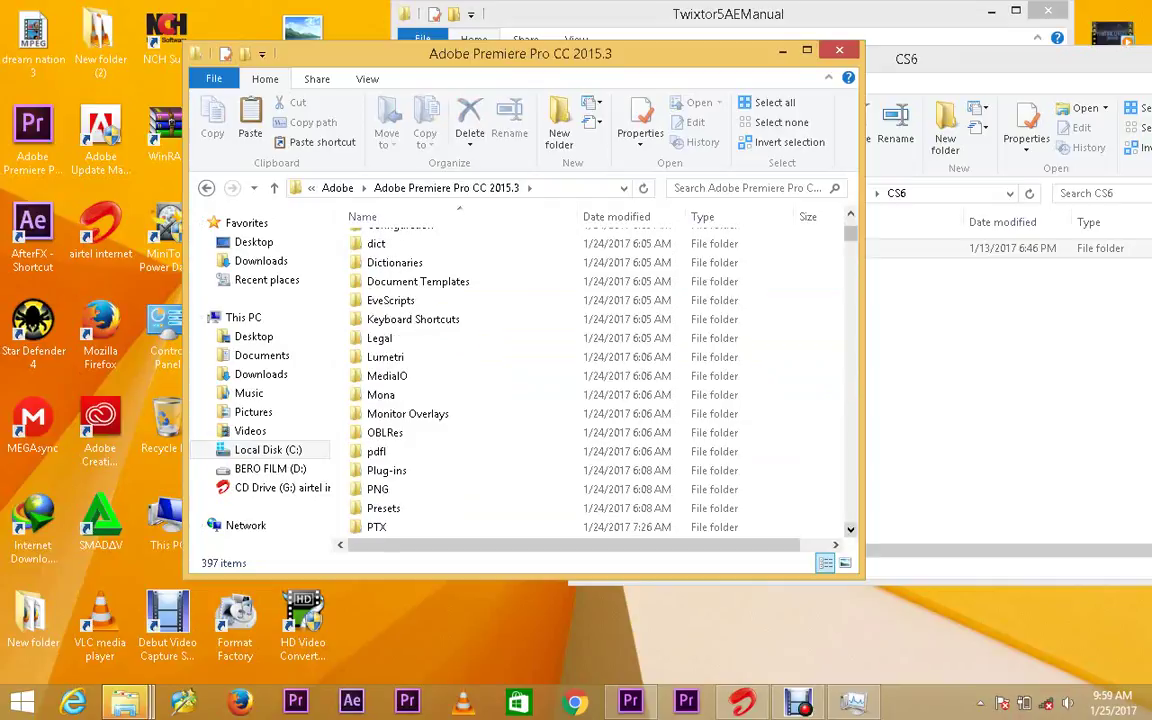
click(386, 432)
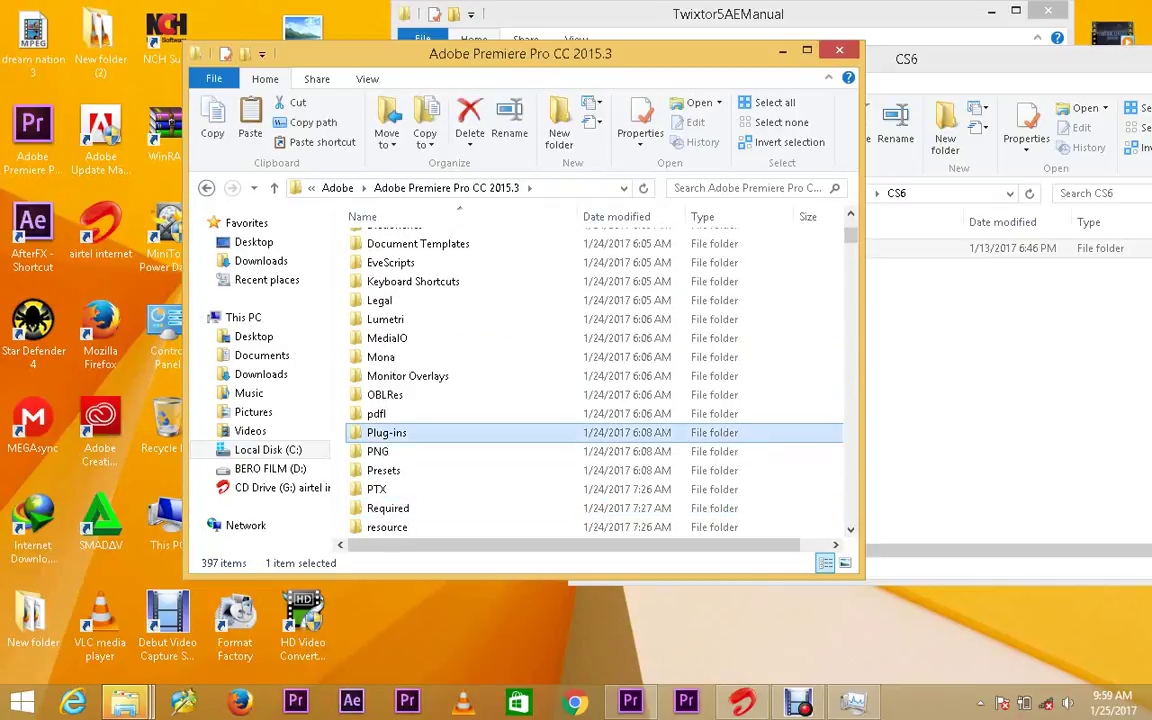
double_click(386, 432)
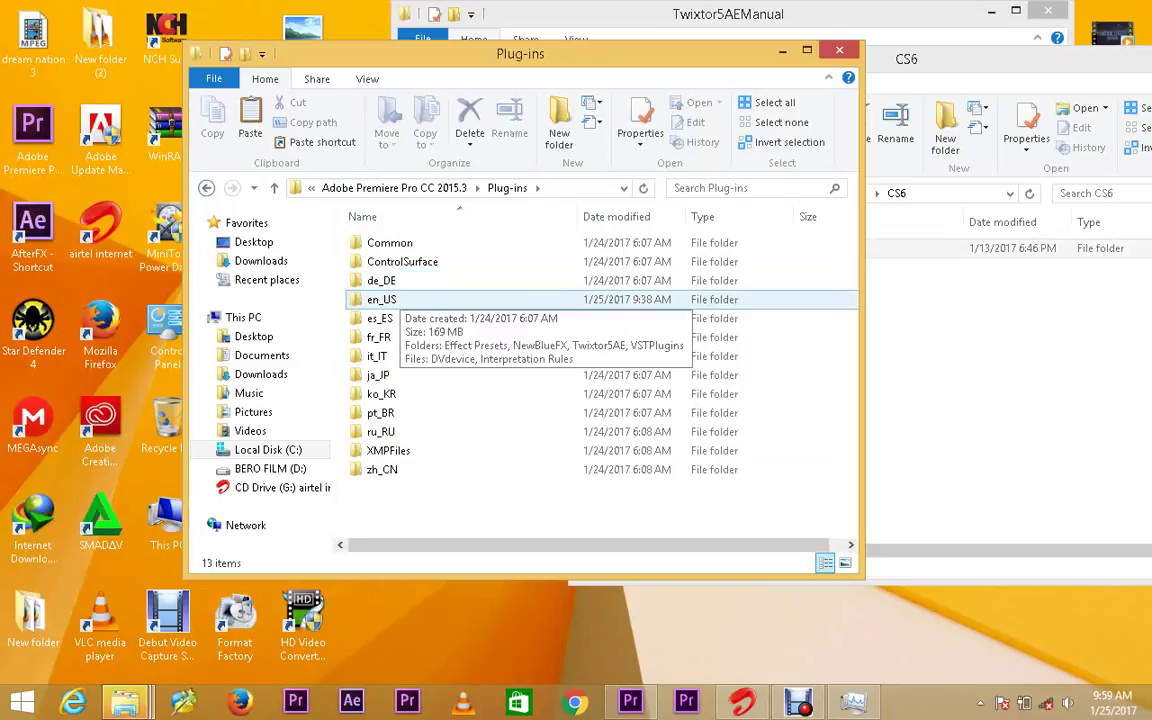
double_click(381, 299)
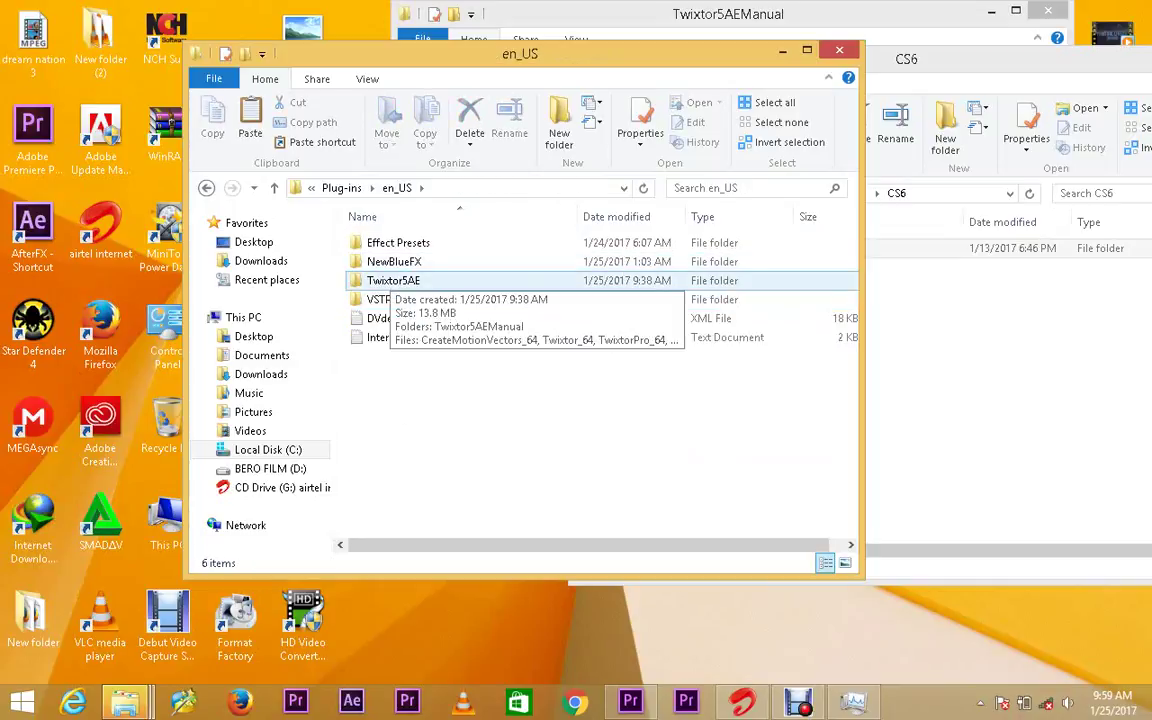
Bring up the paste command in the en_US folder, dismiss it and close that folder window.
right_click(415, 380)
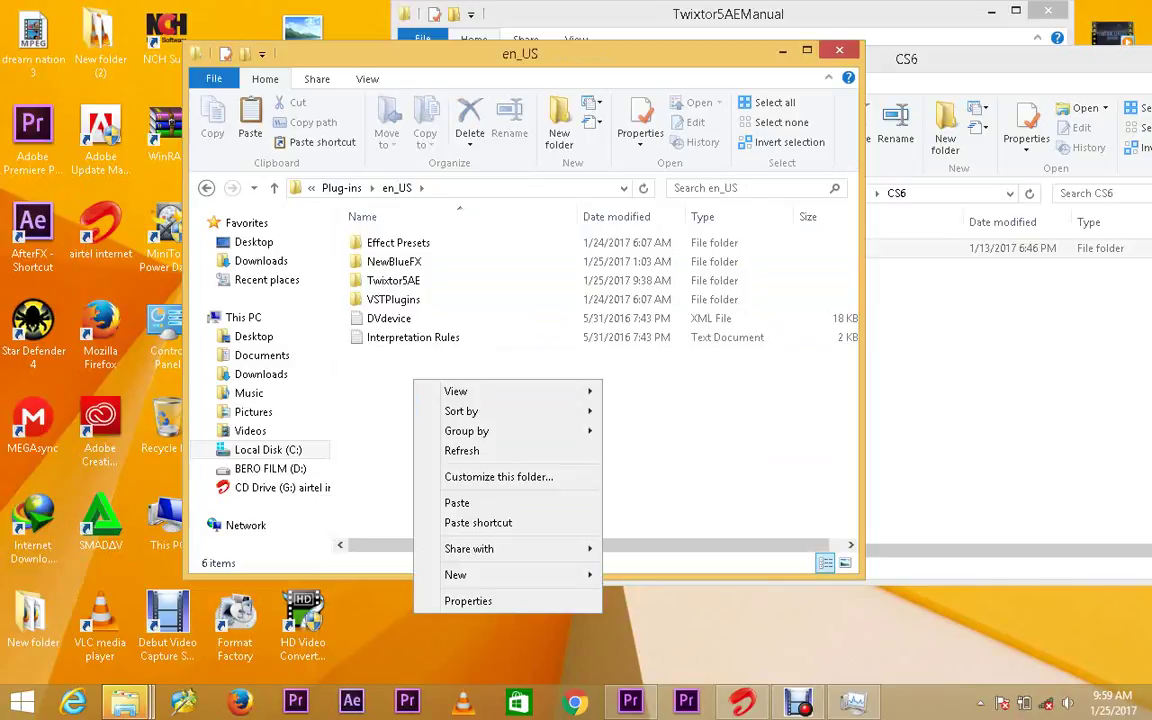
key(Escape)
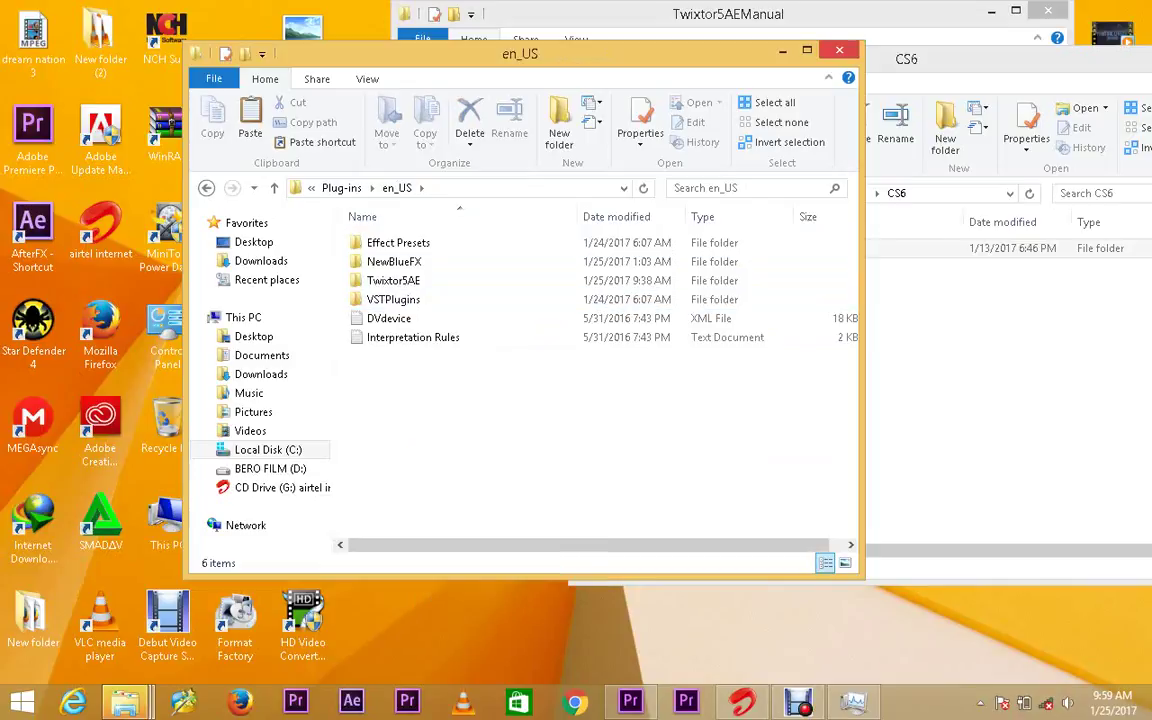
key(alt+F4)
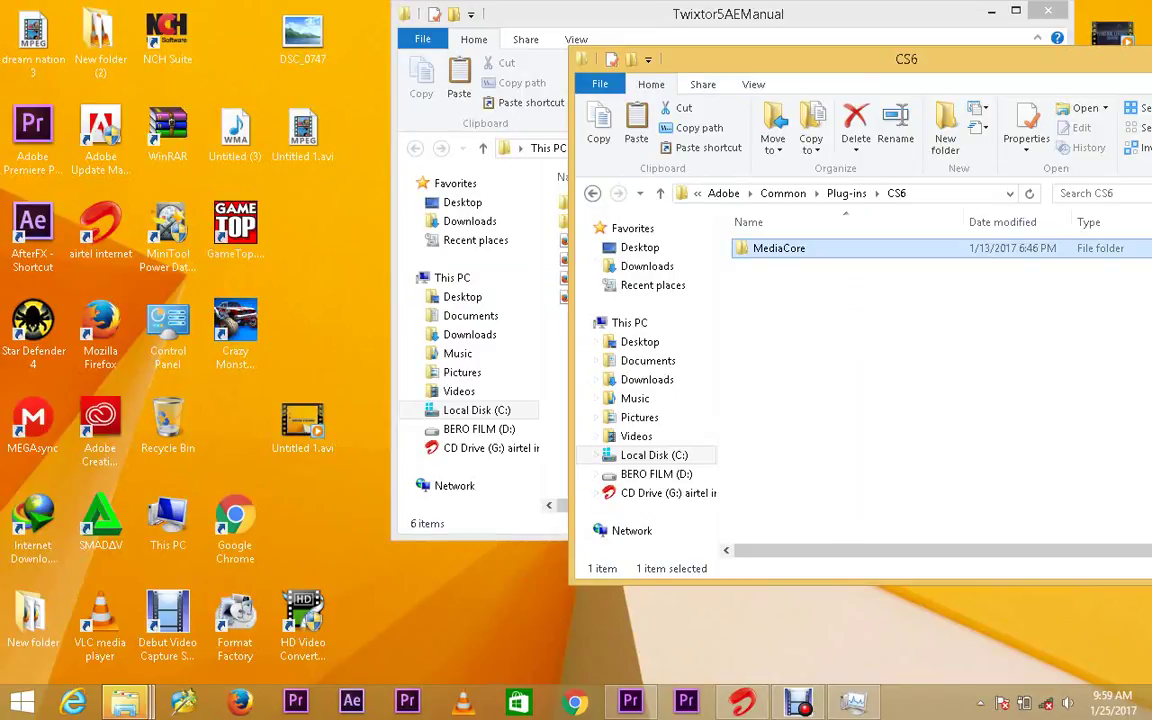
Switch to Adobe Premiere Pro CC 2015.3 and expand the RE:Vision Plug-ins group under Video Effects.
click(630, 701)
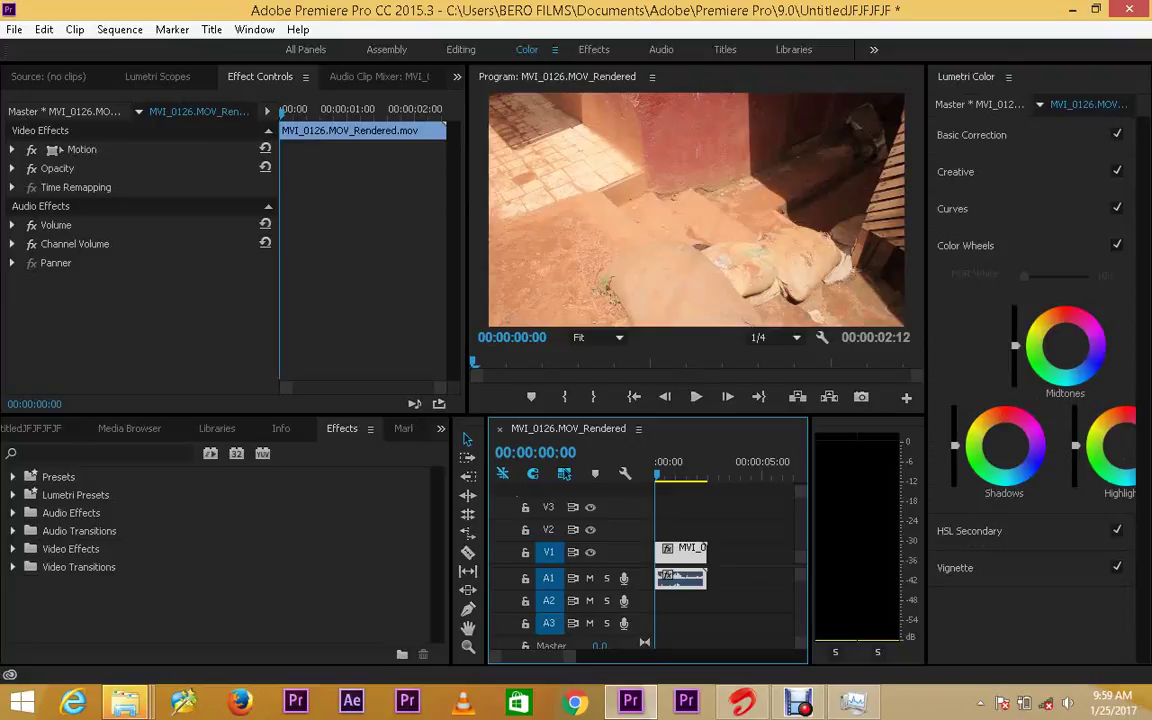
click(13, 549)
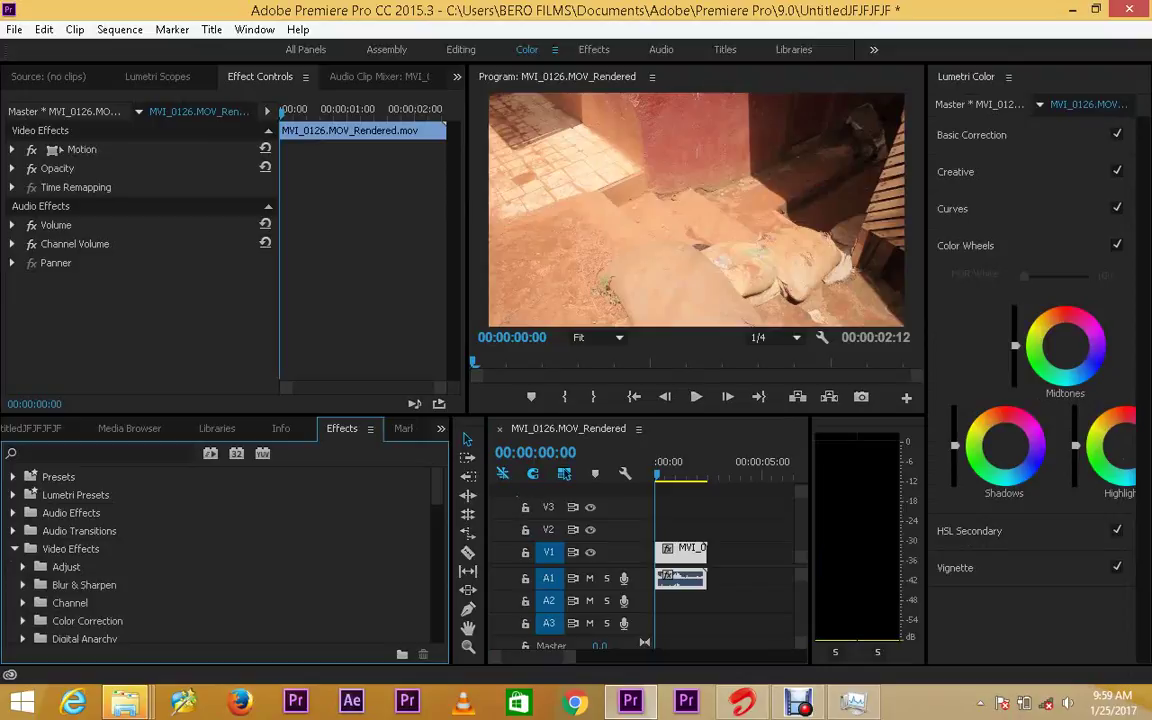
scroll(220, 550, down, 10)
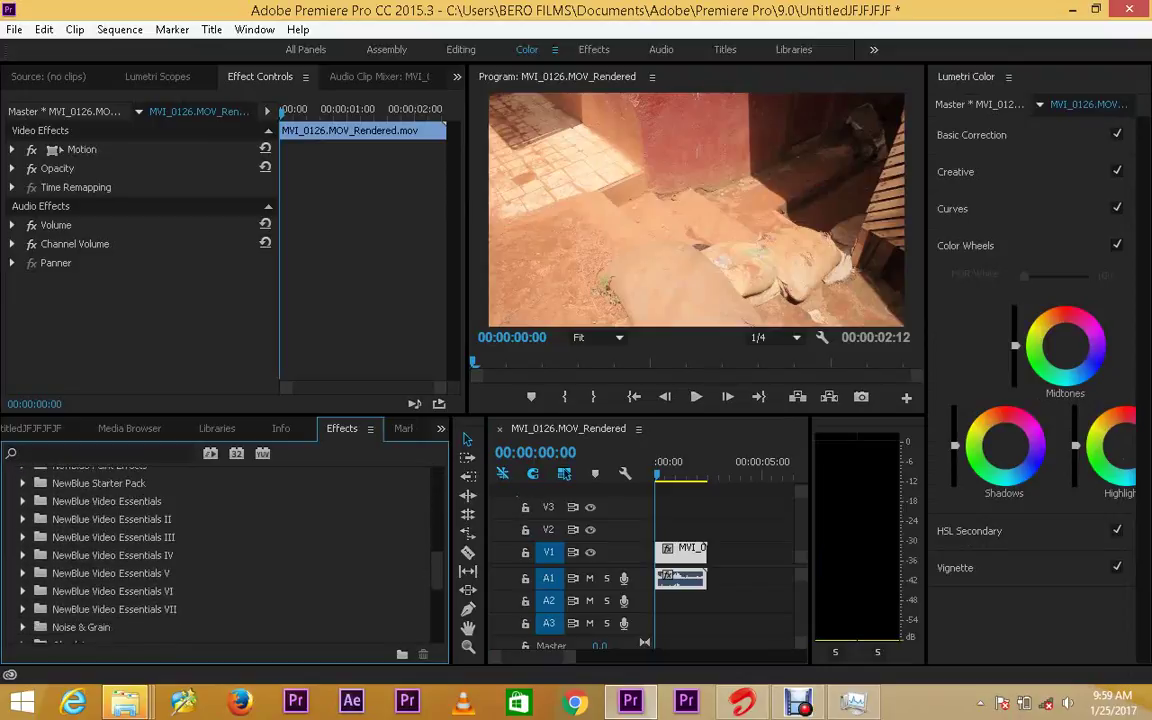
scroll(220, 550, down, 2)
scroll(220, 550, down, 1)
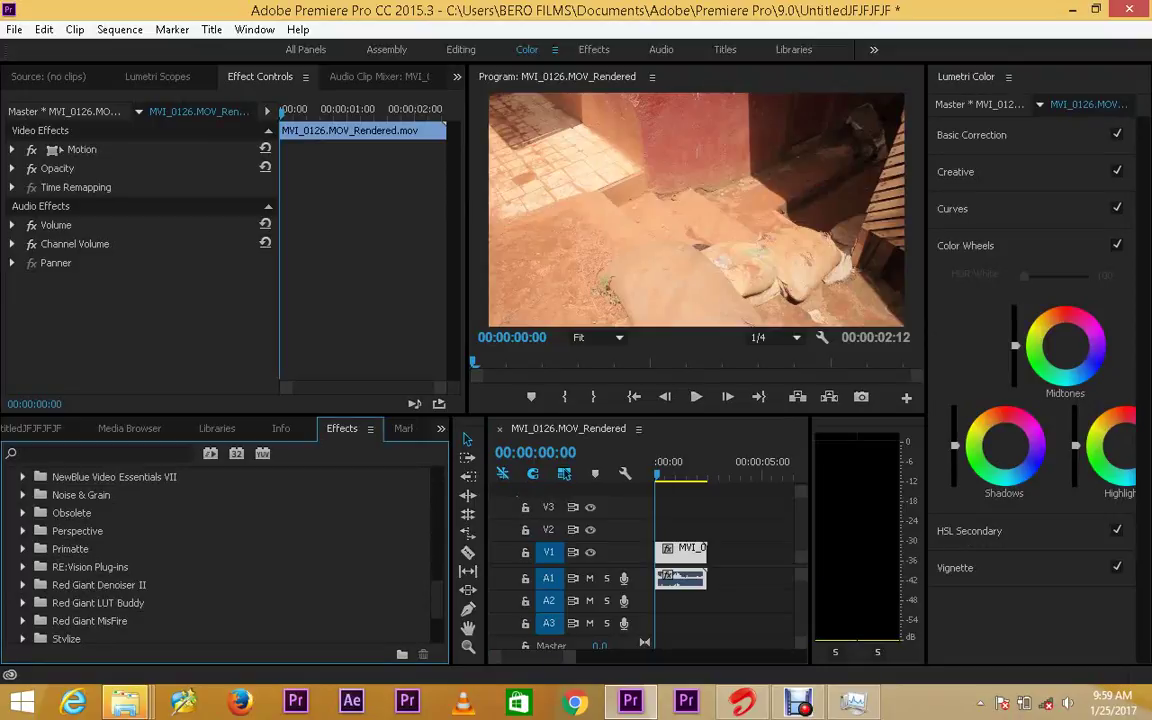
click(23, 567)
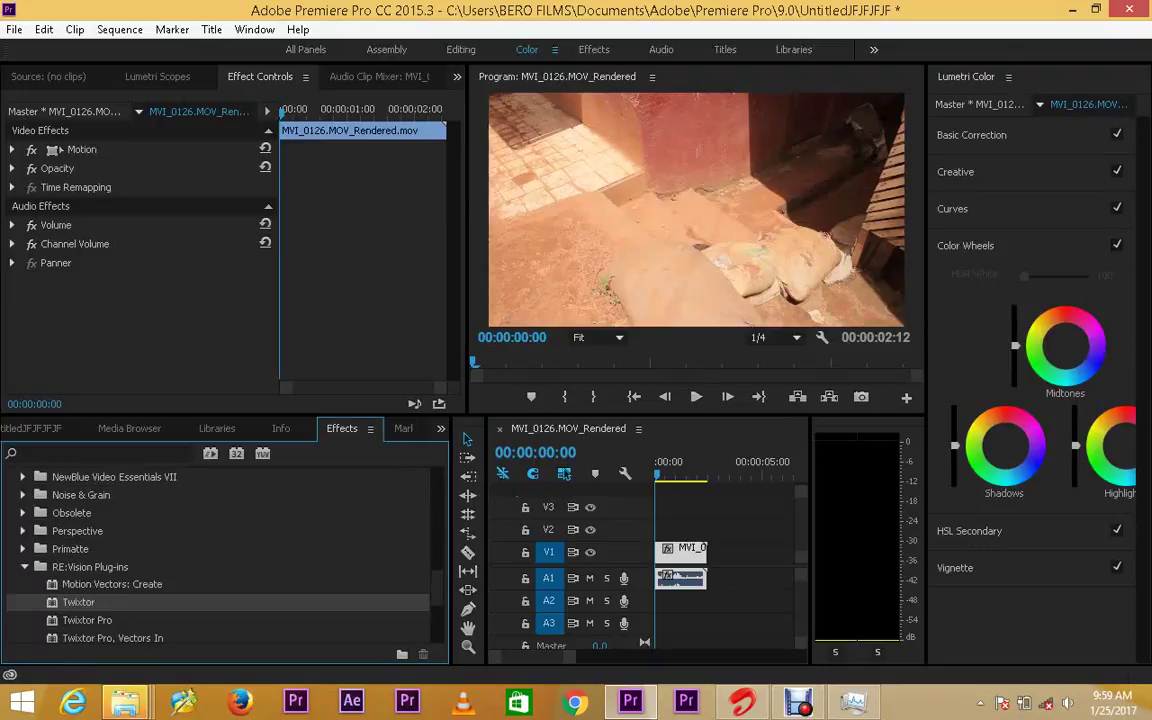
Apply the Twixtor effect to the MVI_0126.MOV_Rendered clip on V1 and play a short stretch of it.
scroll(200, 540, down, 2)
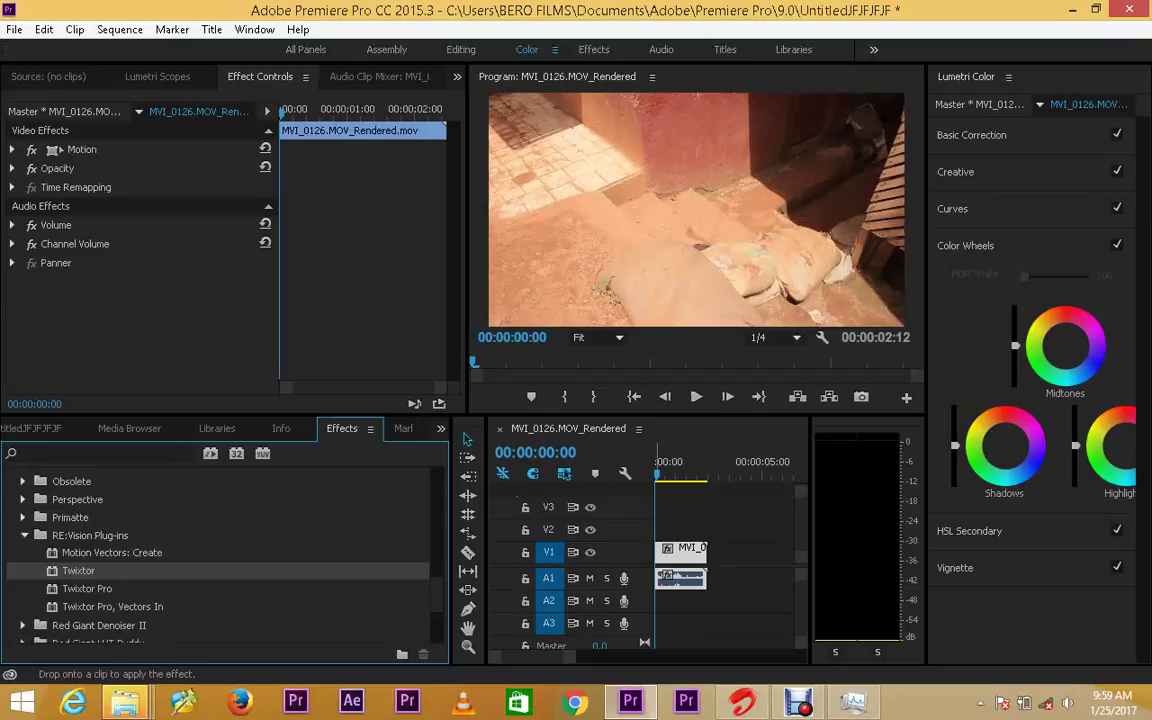
drag(657, 458, 682, 550)
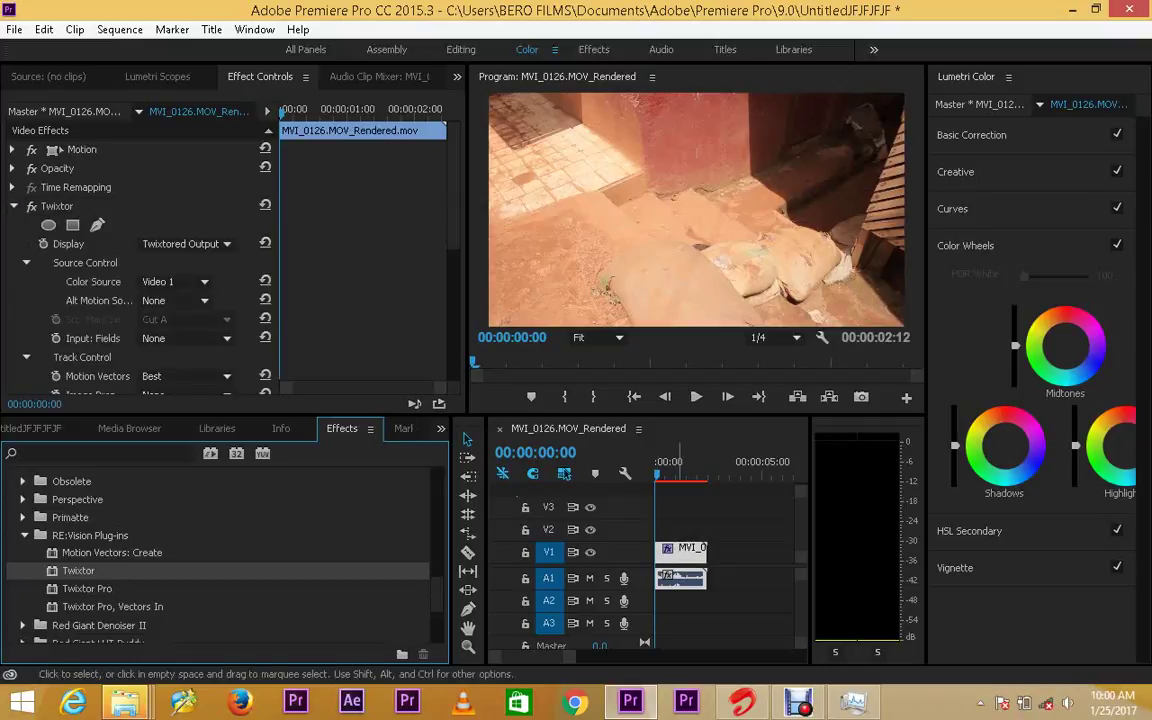
key(space)
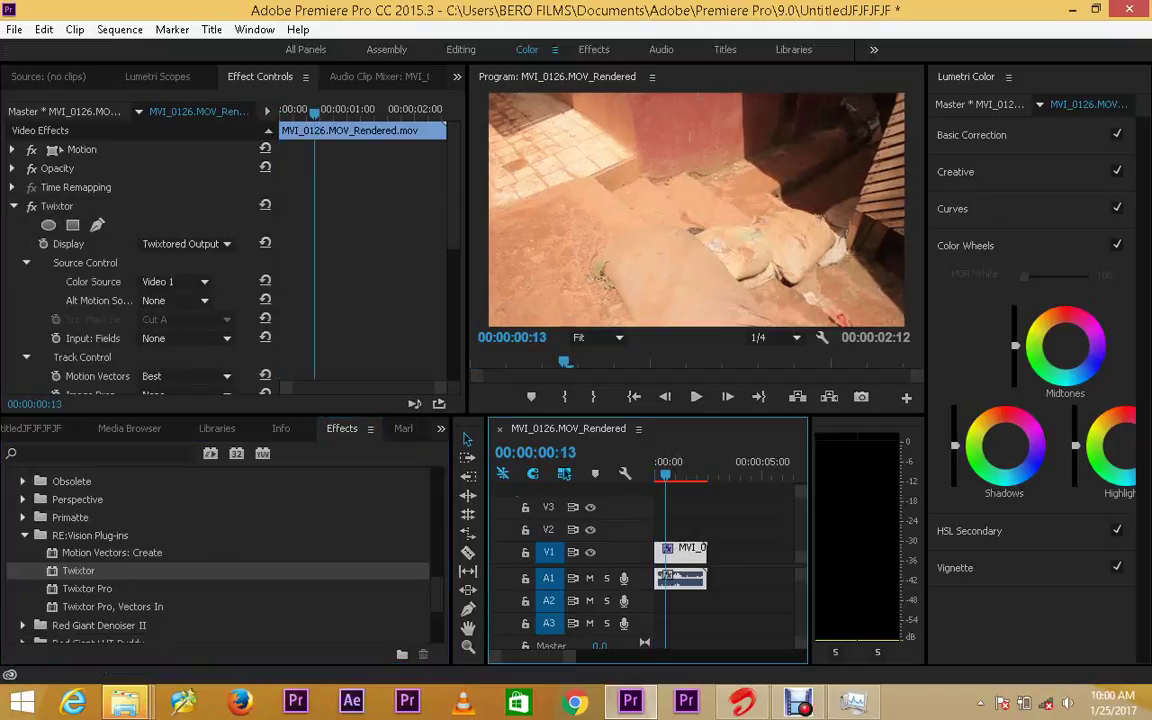
Zoom in on the clip in the timeline and step the playhead back to 00:00:00:08.
drag(569, 656, 533, 656)
key(Left)
key(Left)
key(Left)
key(Left)
key(Left)
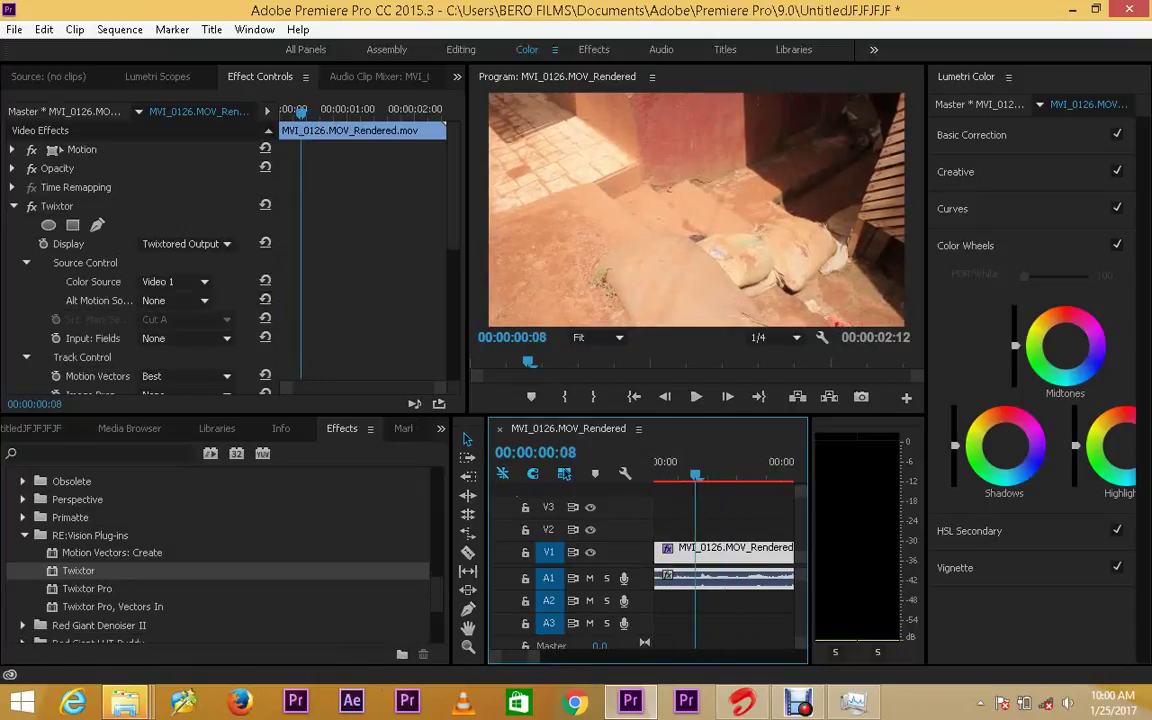
Look through the Twixtor parameters and collapse the Source Control and Track Control groups.
scroll(150, 250, down, 4)
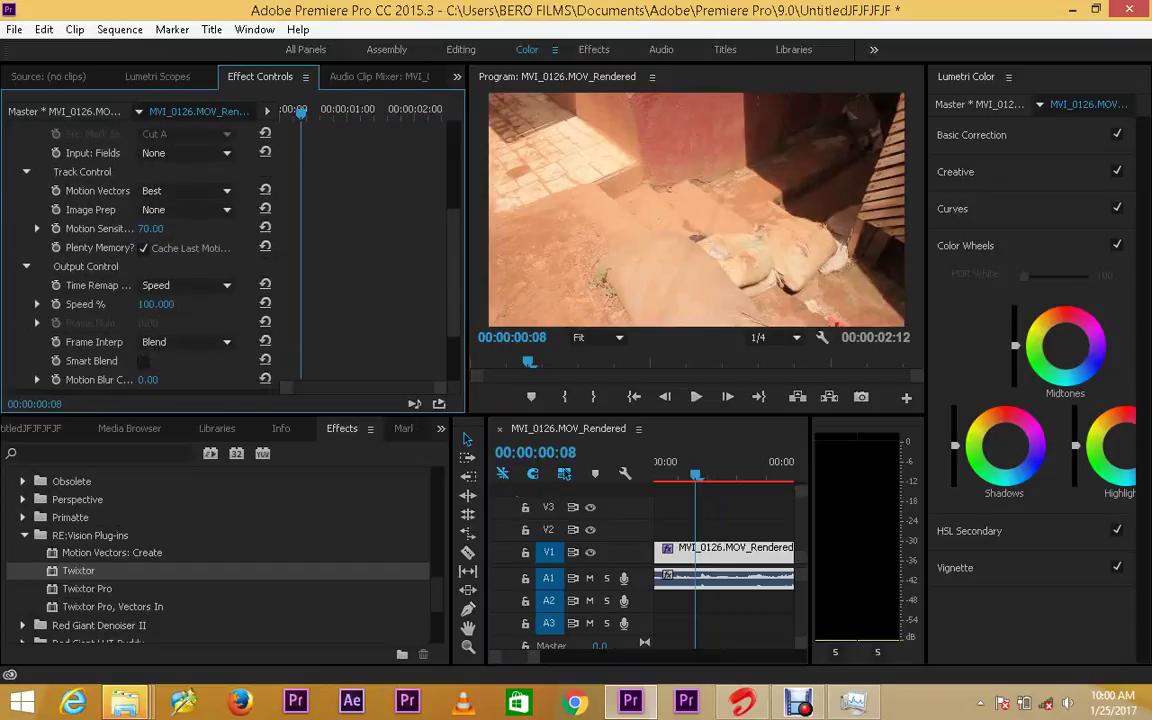
scroll(150, 250, down, 1)
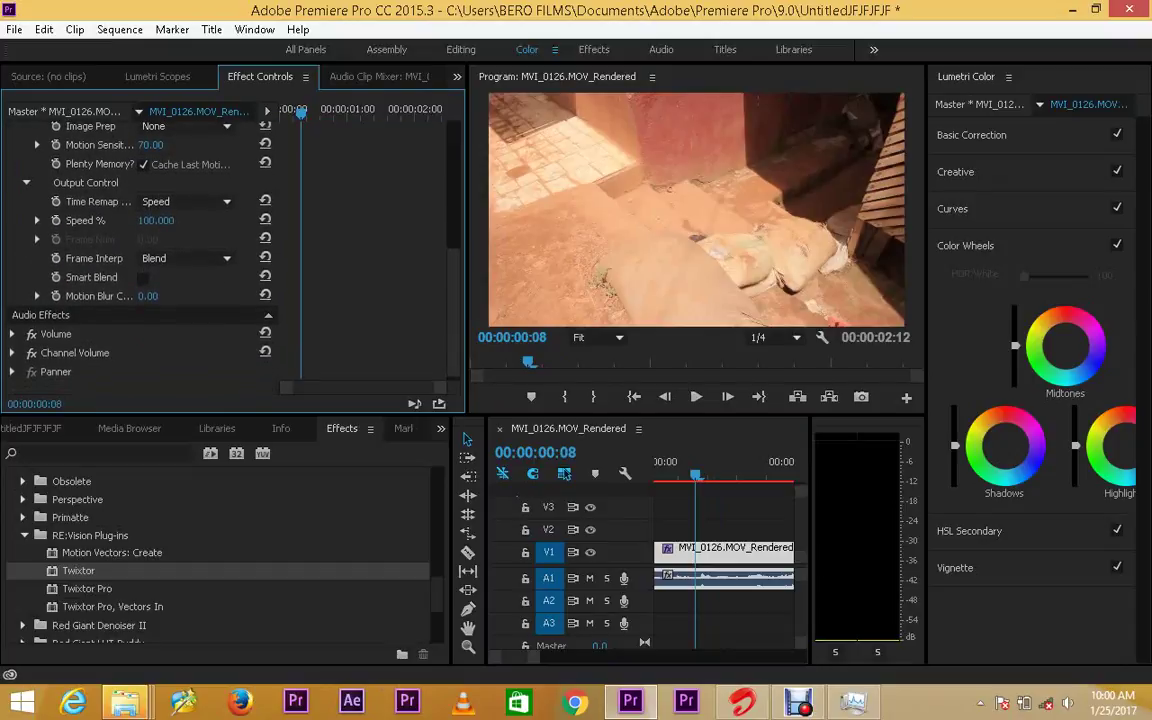
scroll(150, 250, up, 2)
scroll(150, 250, up, 2)
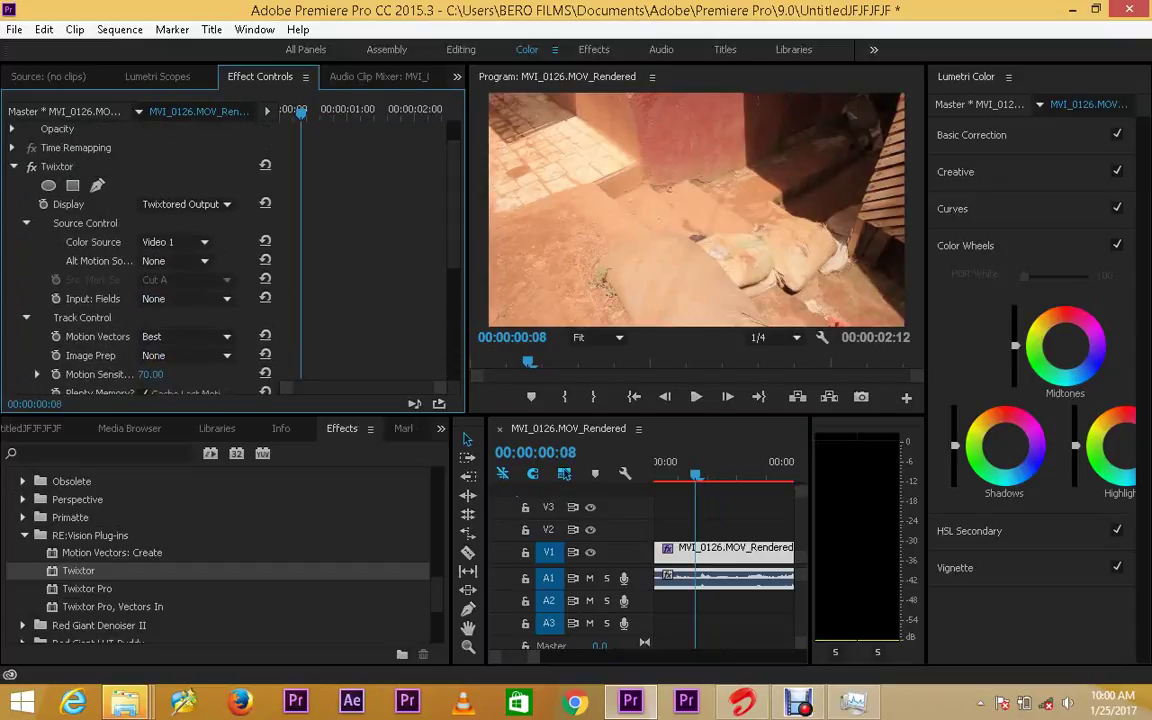
click(26, 223)
click(26, 242)
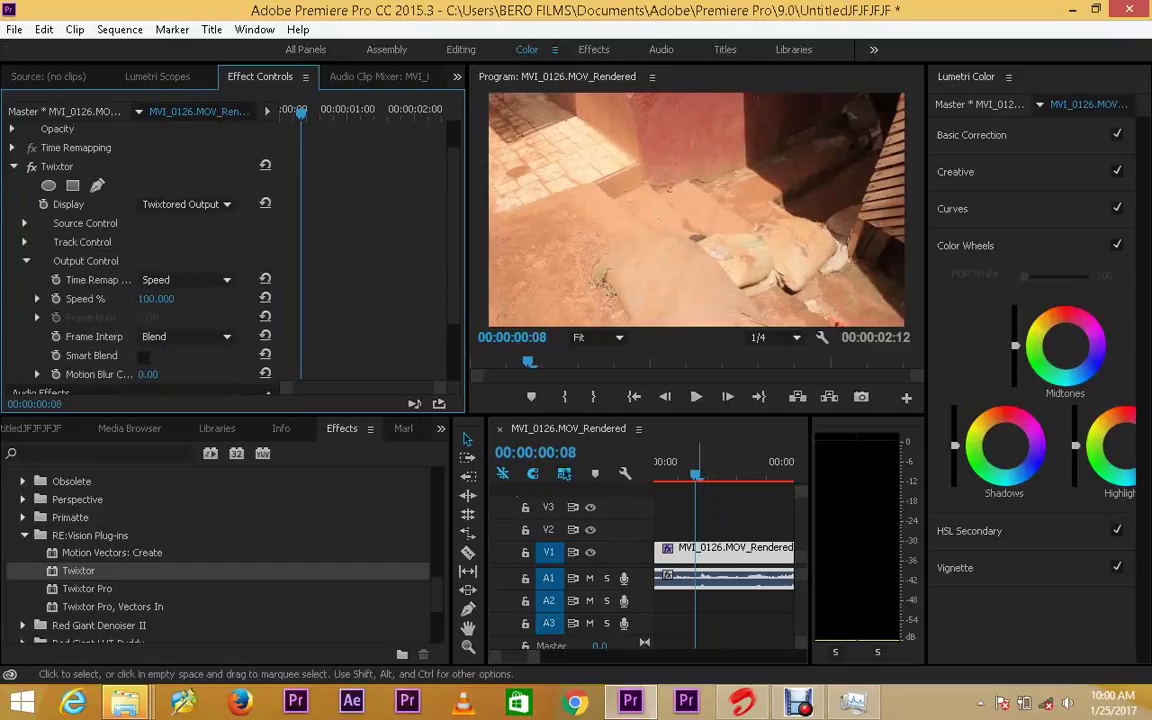
Move the playhead to 00:00:00:03 and turn on keyframing for Twixtor's Speed %.
click(698, 460)
key(Left)
key(Left)
key(Left)
key(Left)
key(Left)
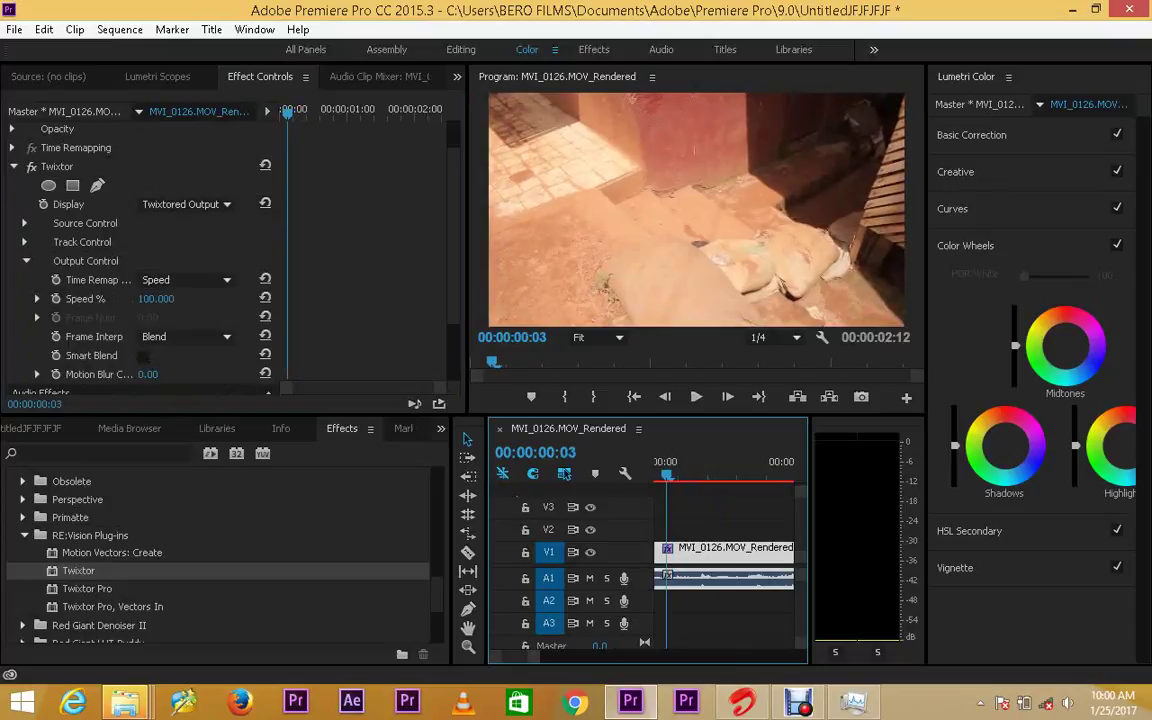
click(56, 298)
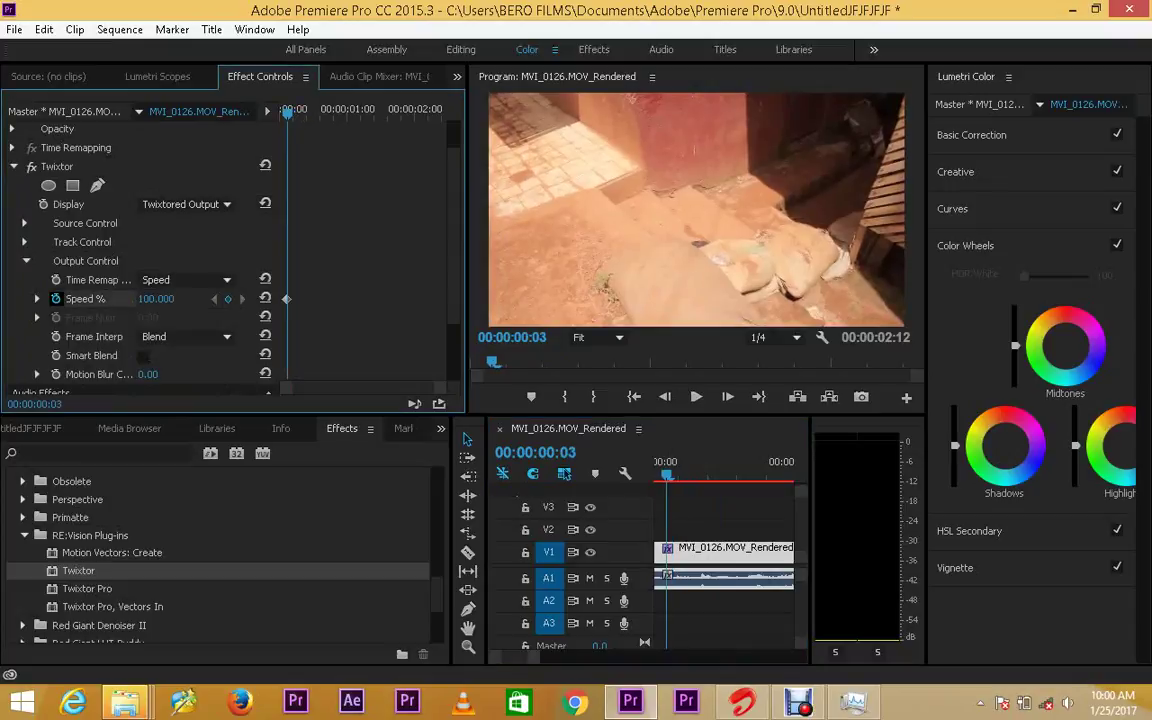
Add a Speed % keyframe of 25 at 00:00:00:06 in the Twixtor effect.
drag(666, 474, 678, 474)
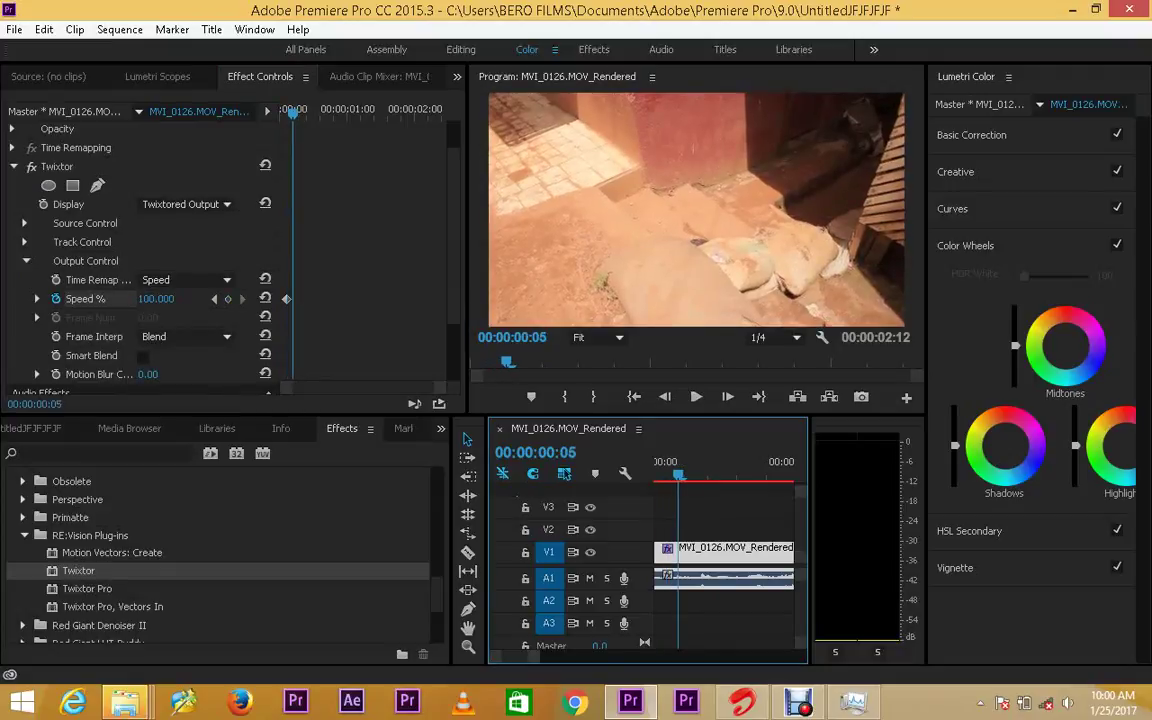
key(Right)
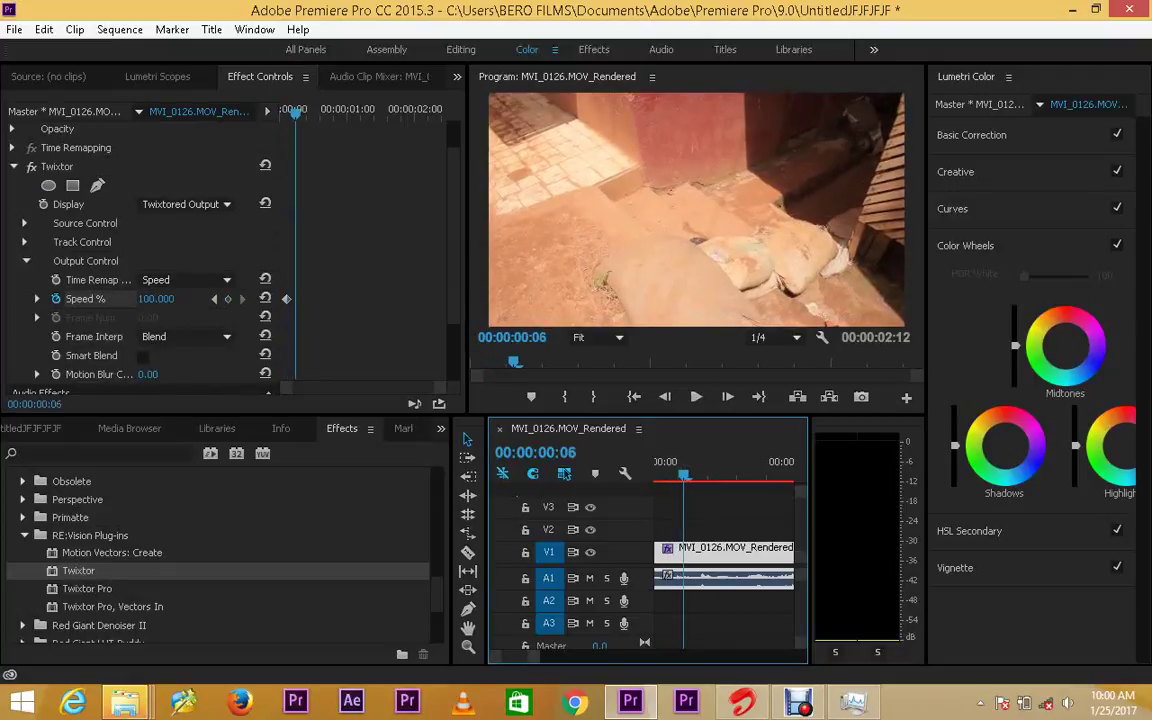
click(156, 299)
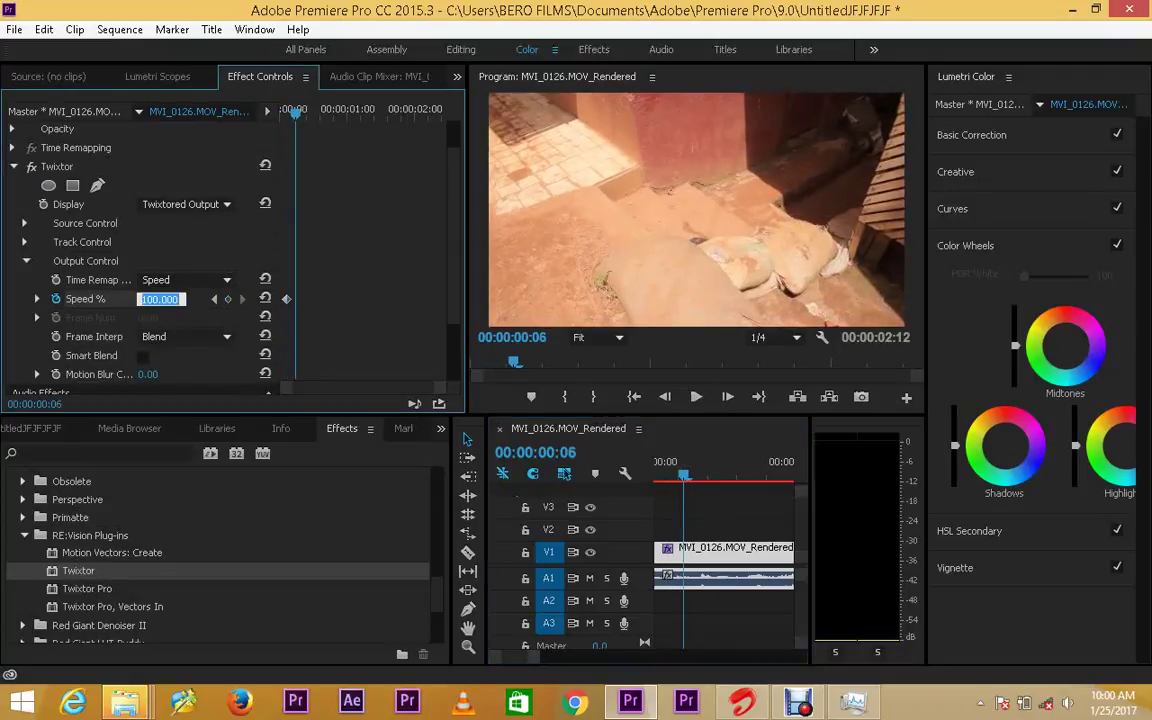
text(25)
key(Return)
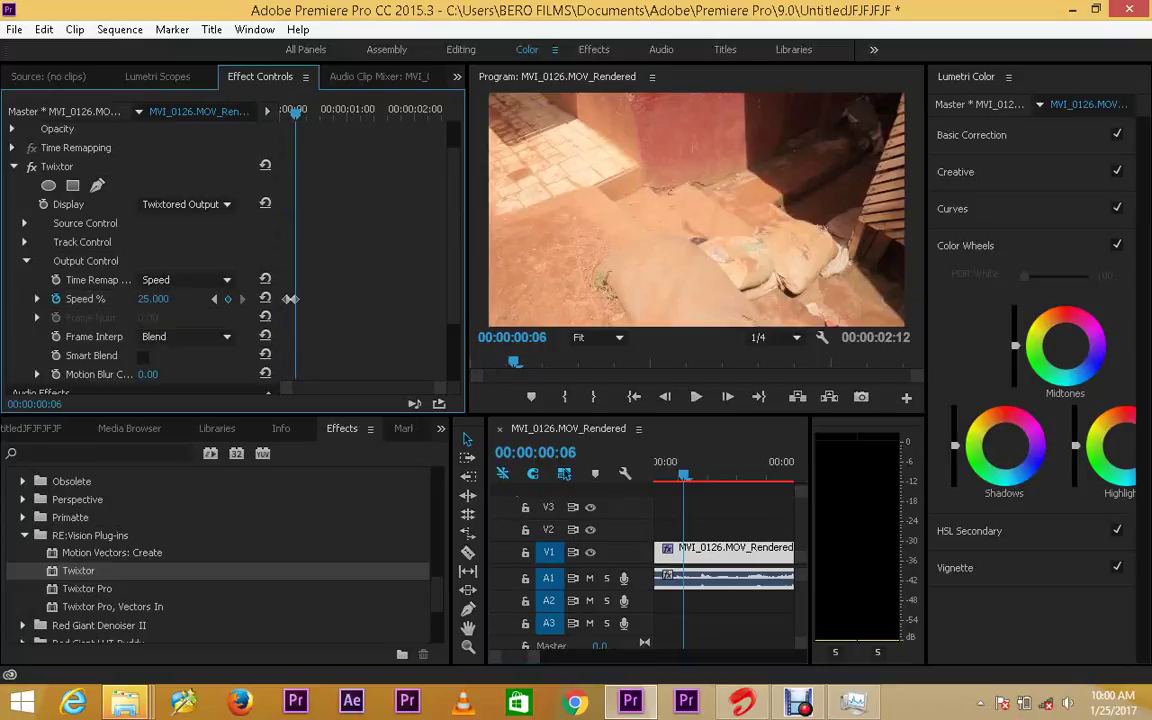
Zoom out the timeline, play the clip to preview the speed change, and return the playhead to 00:00:00:06.
drag(532, 656, 564, 656)
key(space)
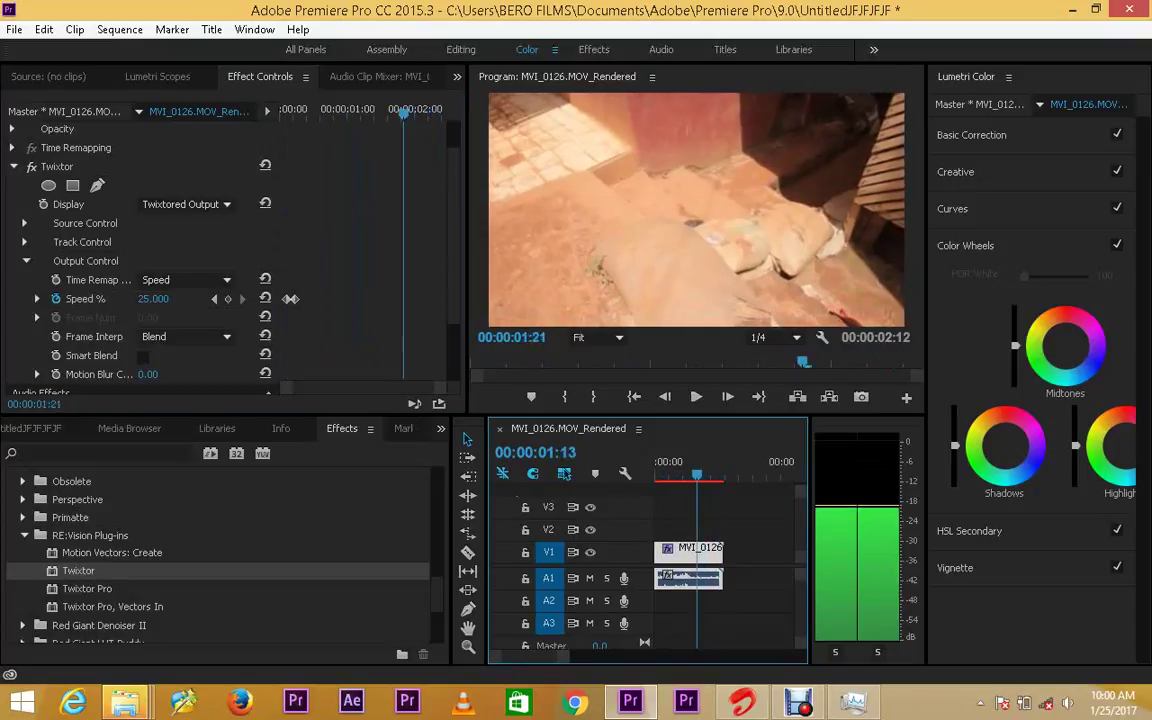
click(661, 467)
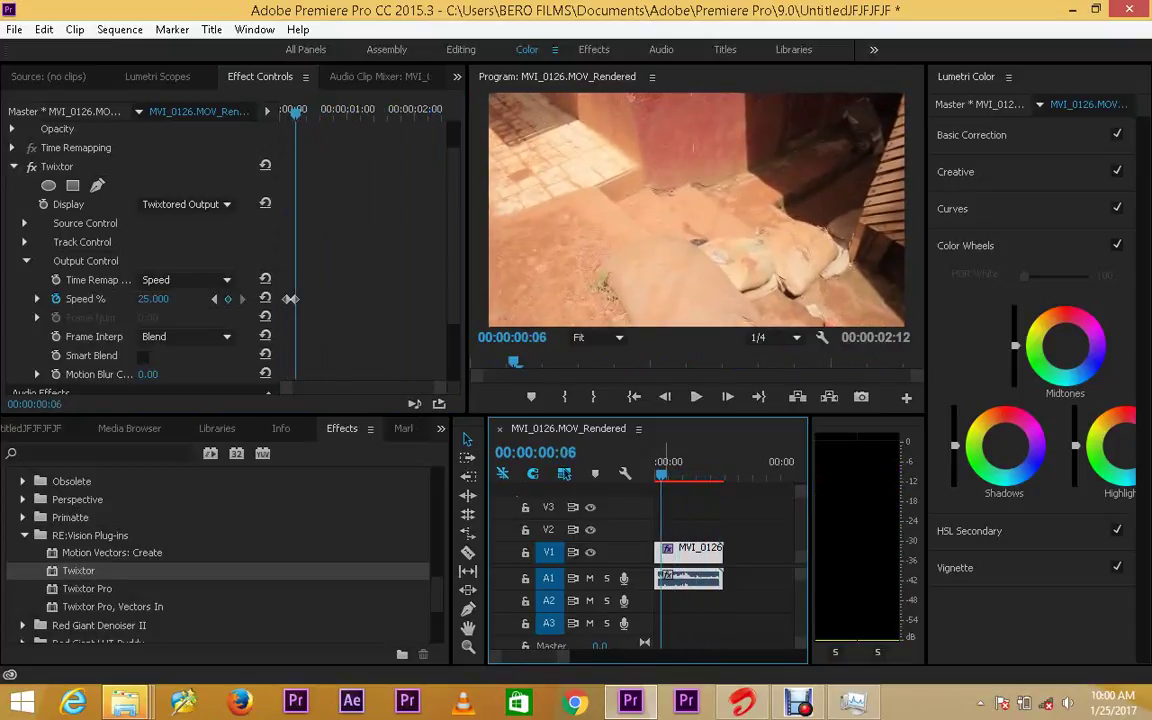